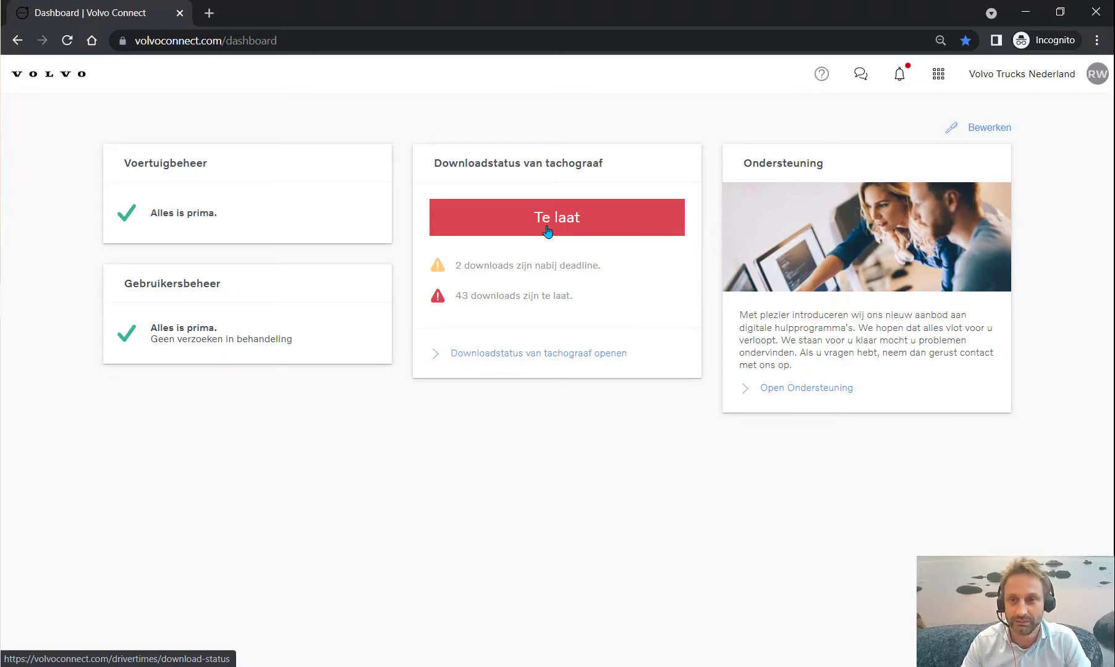
Step: Open the Driver Times planning and filter it to the Driver Trainers group
{"action": "left_click", "coordinate": [940, 76]}
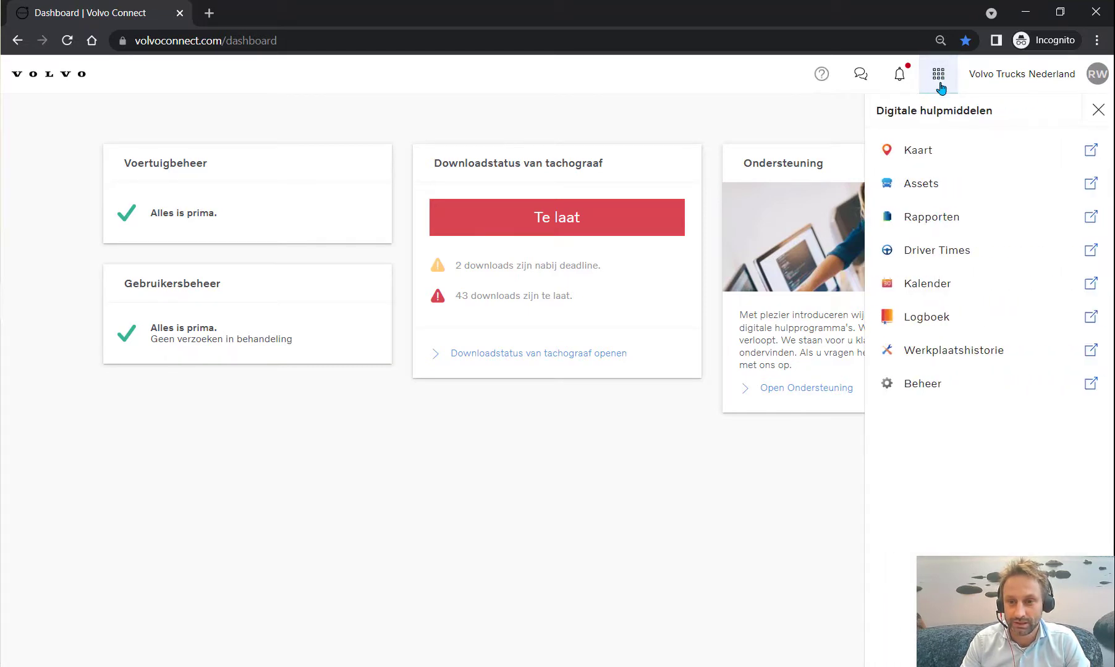
{"action": "left_click", "coordinate": [937, 250]}
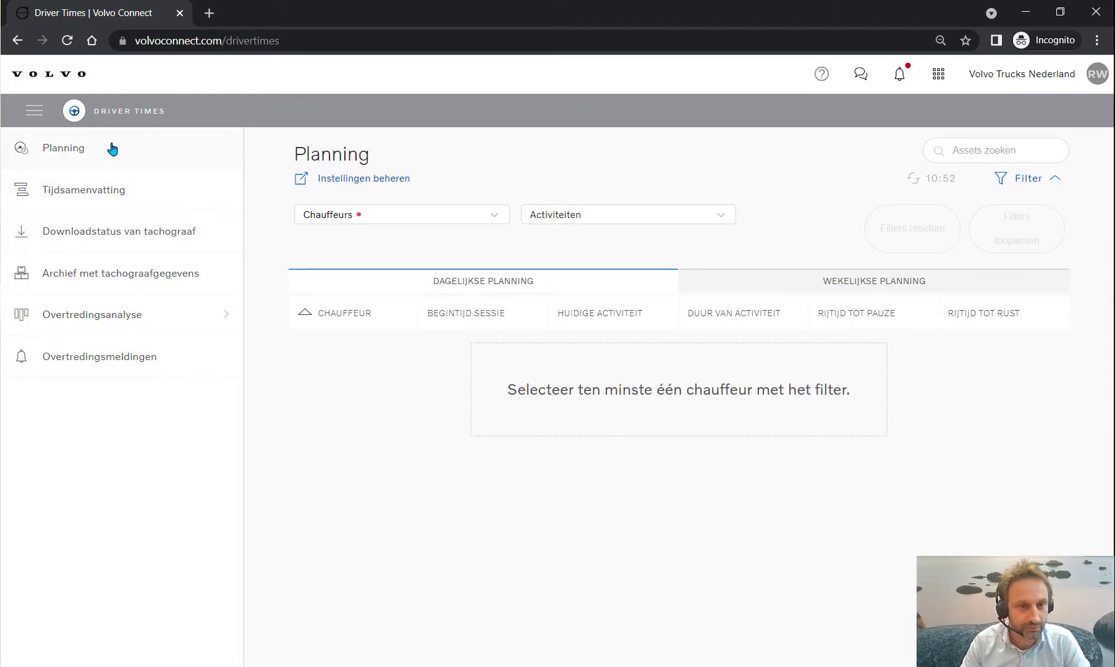
{"action": "left_click", "coordinate": [492, 215]}
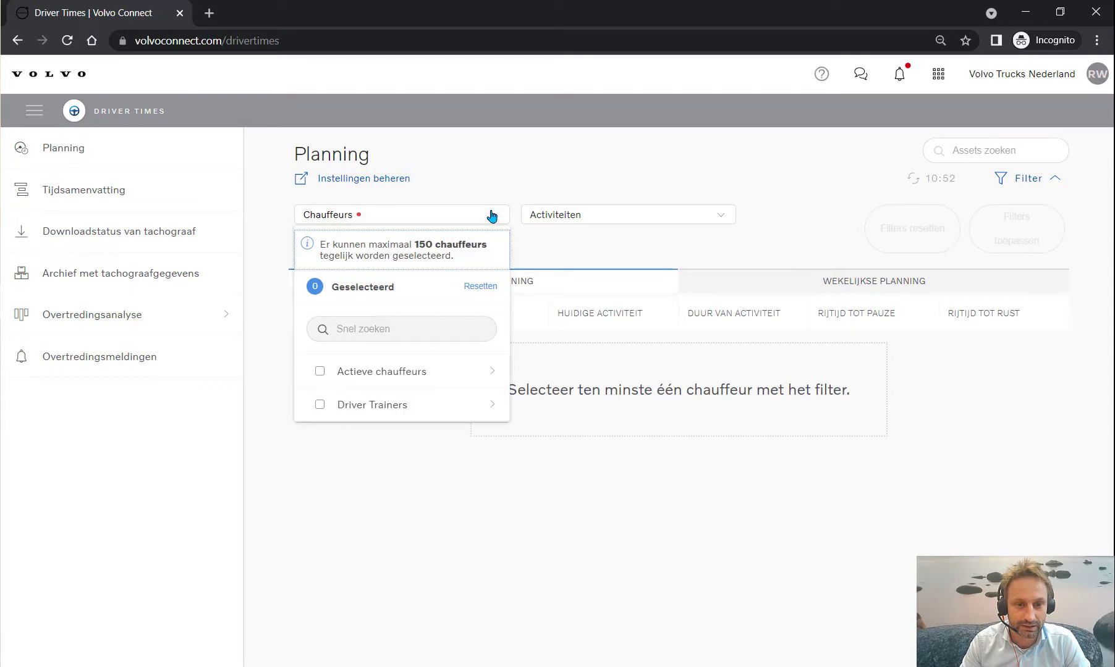
{"action": "left_click", "coordinate": [319, 405]}
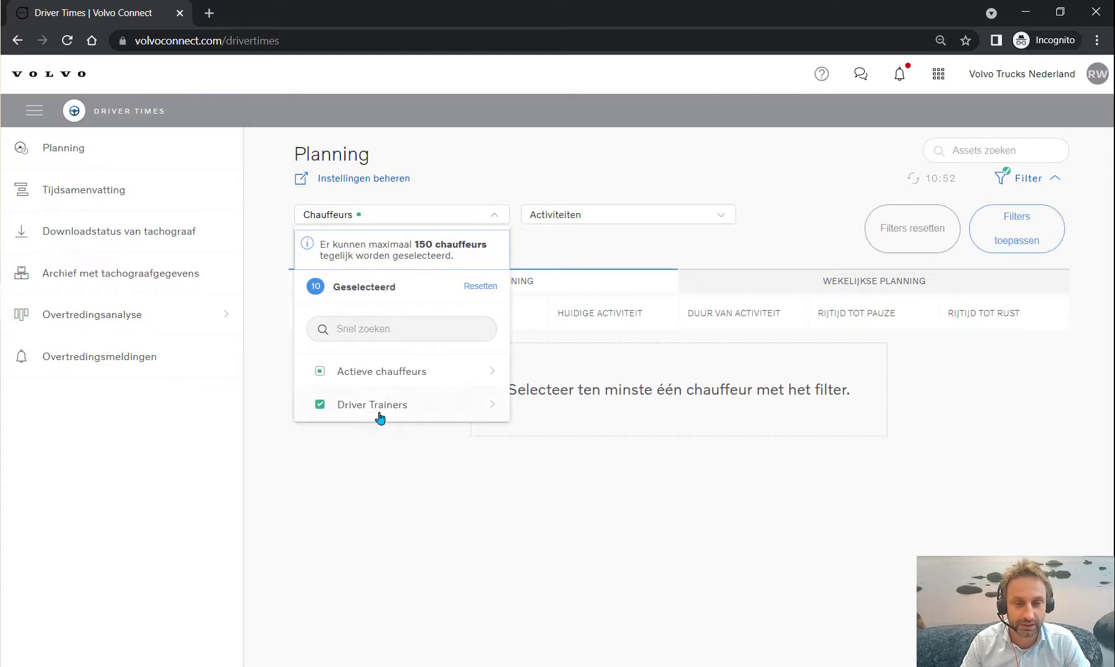
{"action": "left_click", "coordinate": [1030, 234]}
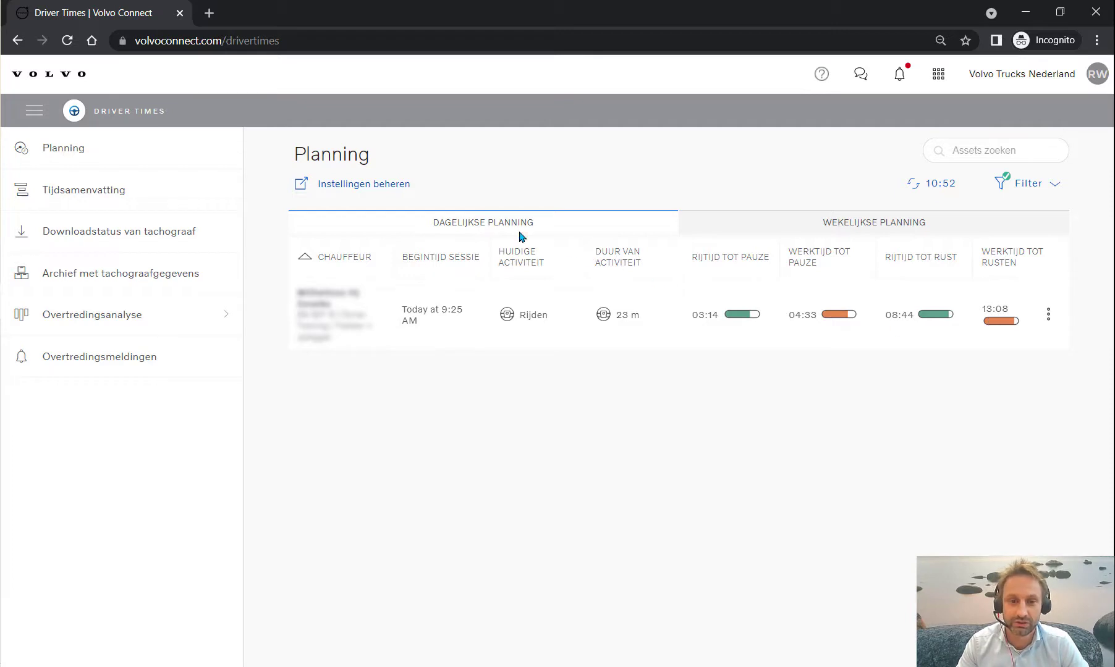
Step: Check the weekly and daily planning and show the listed driver on the map
{"action": "left_click", "coordinate": [884, 225]}
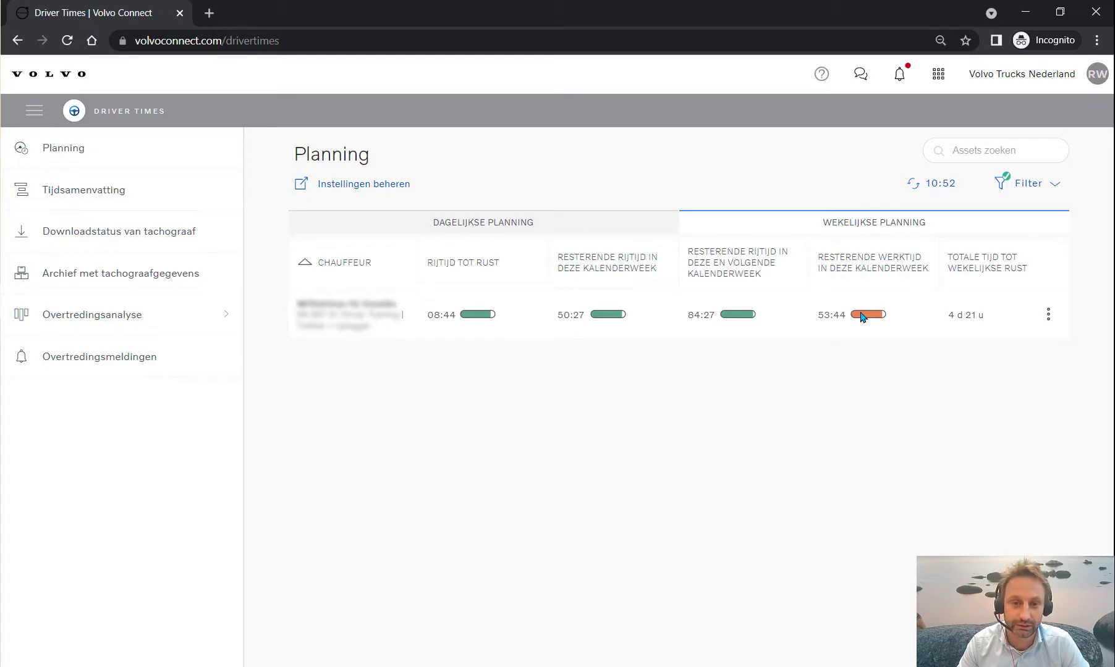
{"action": "left_click", "coordinate": [606, 223]}
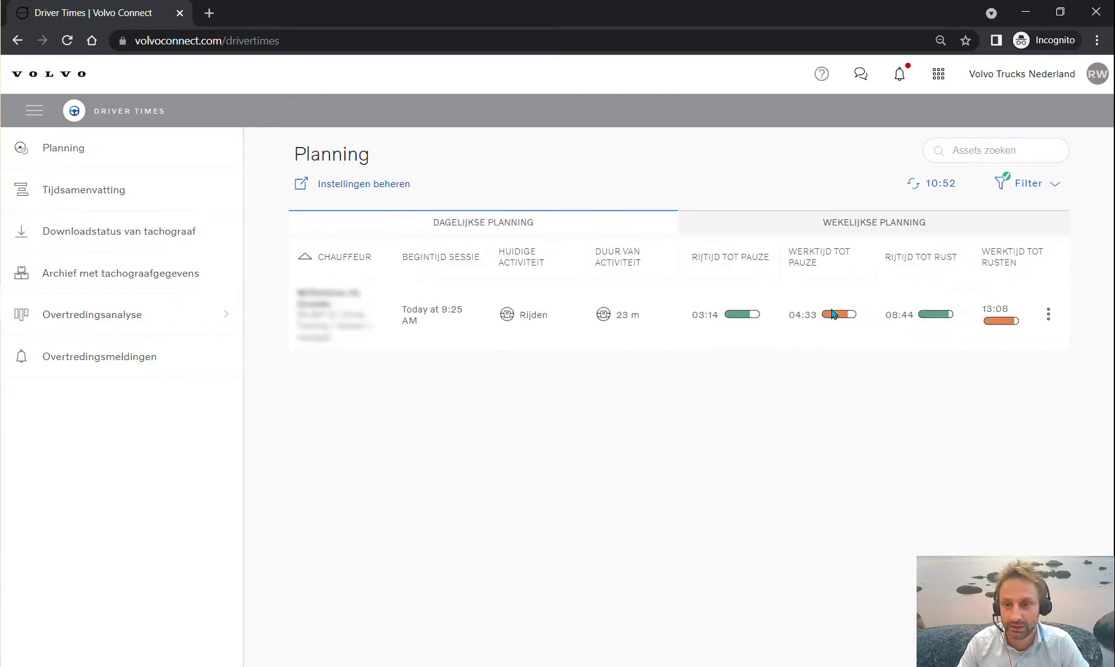
{"action": "left_click", "coordinate": [1049, 315]}
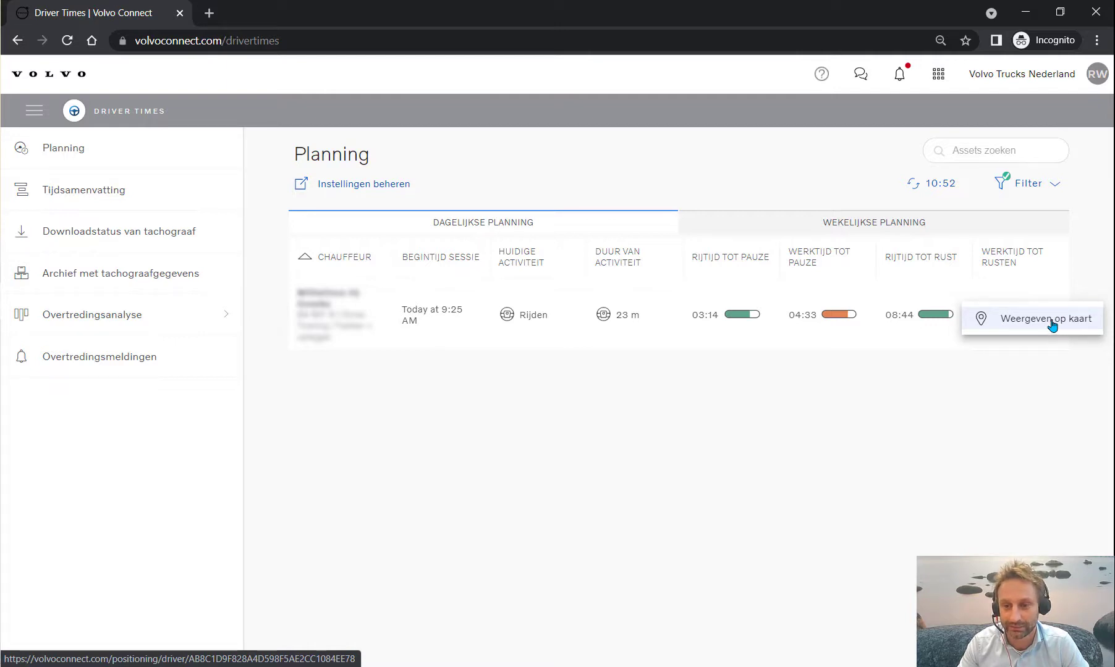
{"action": "left_click", "coordinate": [1052, 326]}
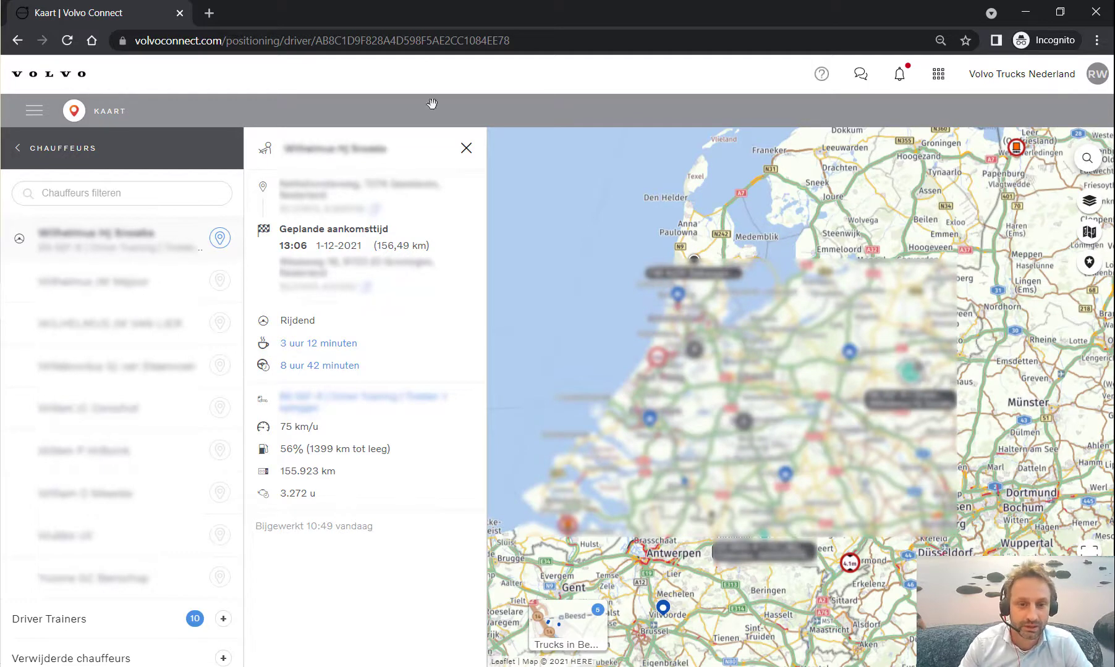
Step: Review the driver's remaining times on the map: daily, weekly, summary and timeline of the current session
{"action": "left_click", "coordinate": [318, 349]}
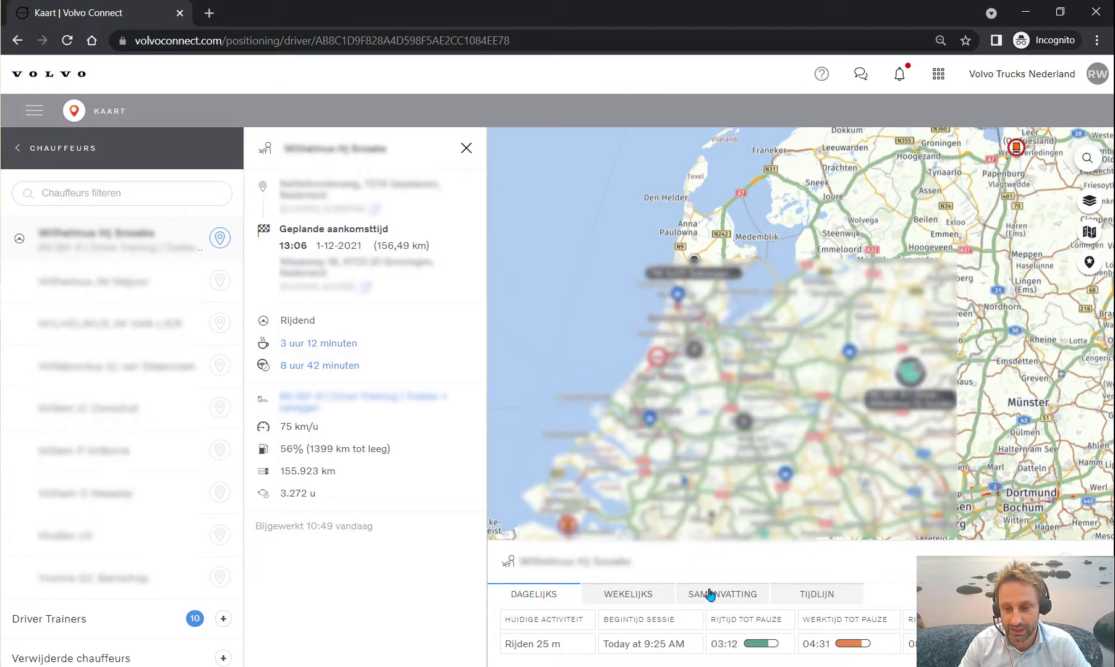
{"action": "left_click", "coordinate": [647, 601]}
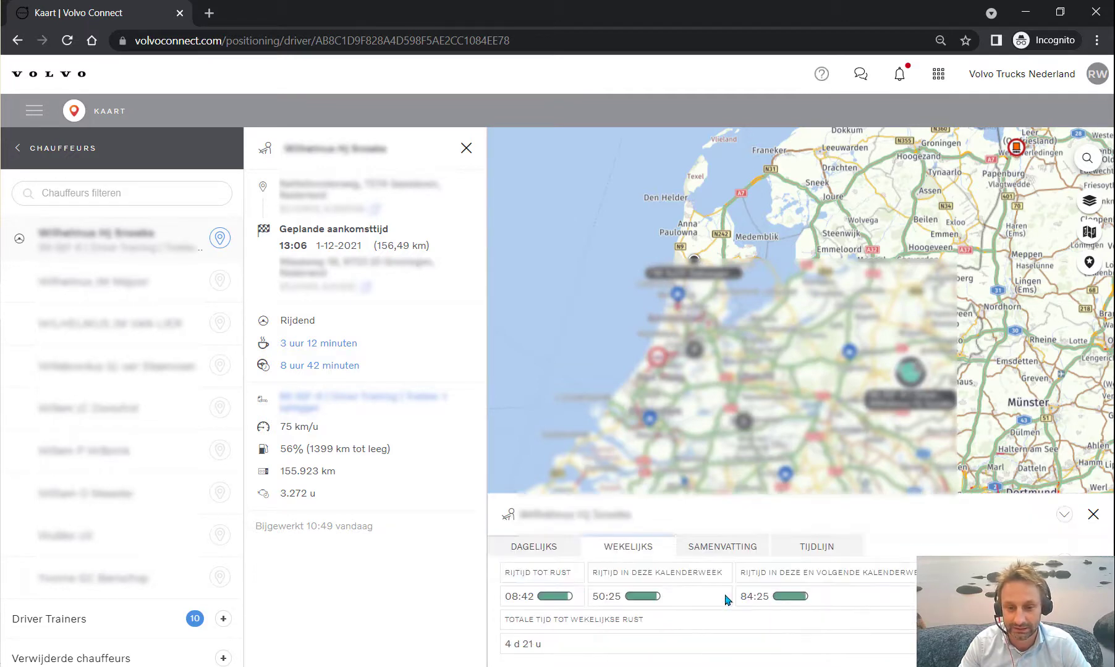
{"action": "left_click", "coordinate": [722, 548]}
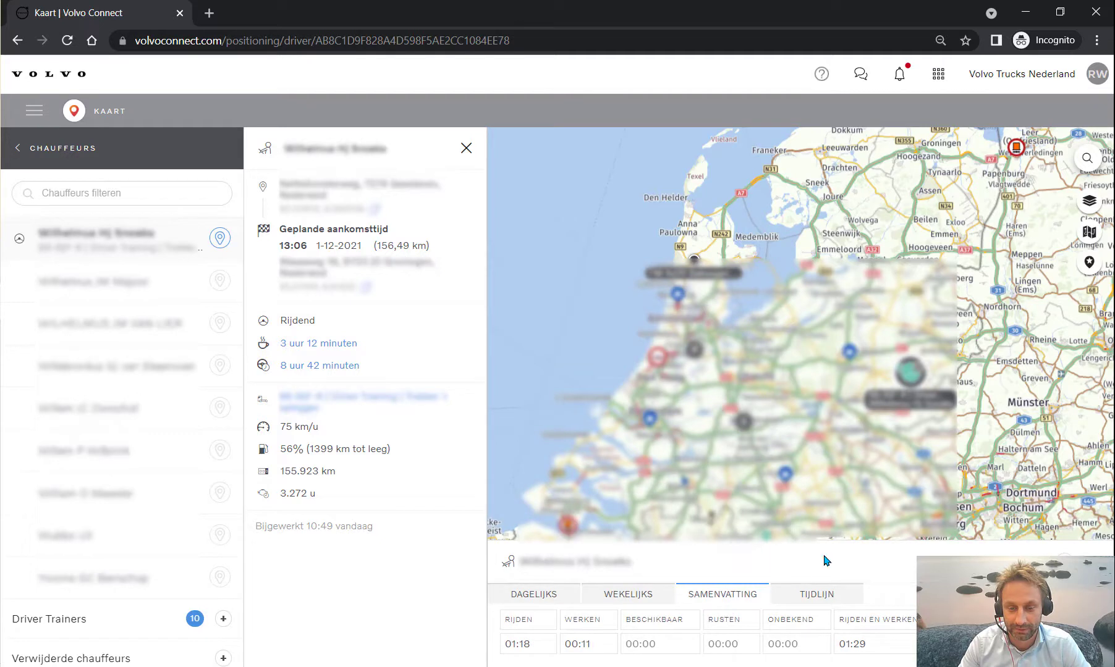
{"action": "left_click", "coordinate": [828, 596]}
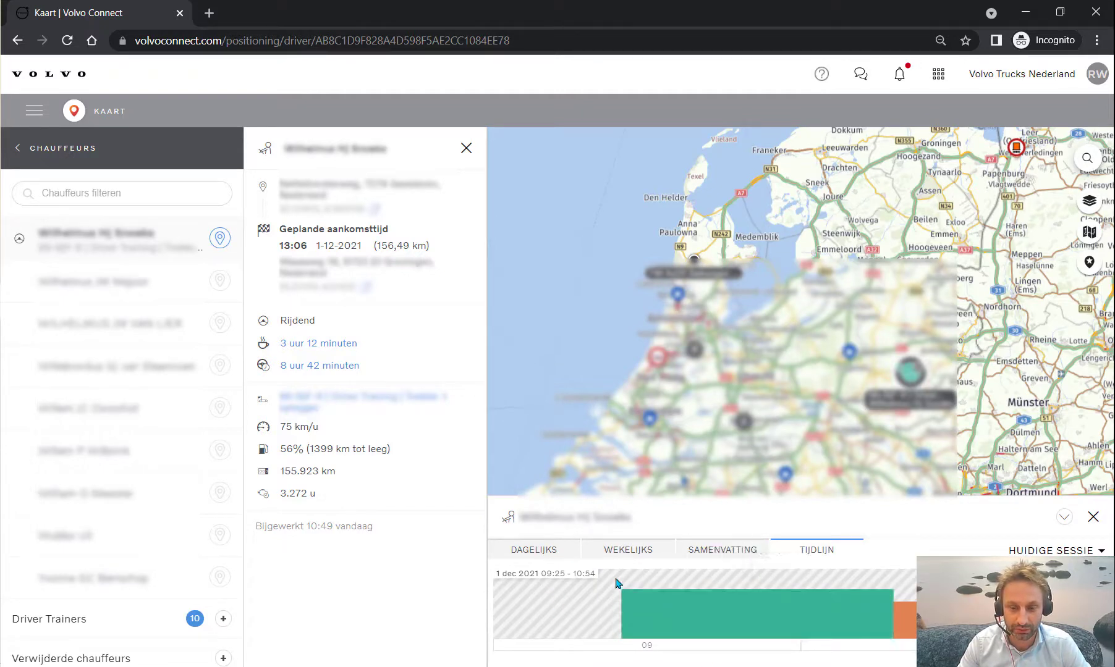
Step: Return to Driver Times and filter the Tijdsamenvatting to the Driver Trainers group
{"action": "left_click", "coordinate": [935, 77]}
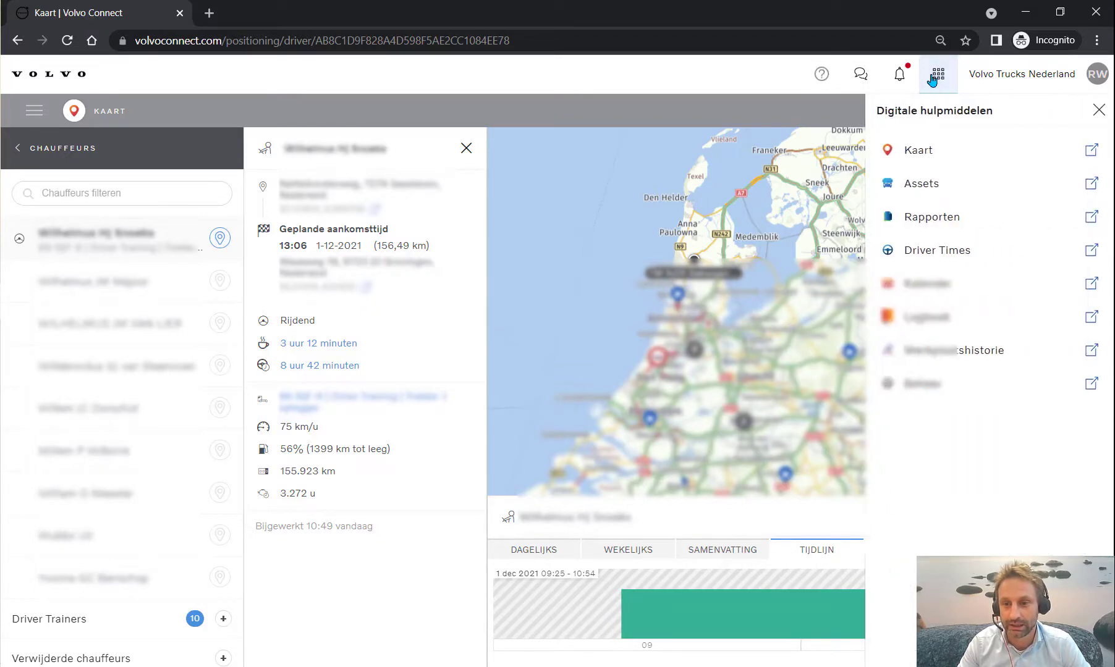
{"action": "left_click", "coordinate": [961, 257]}
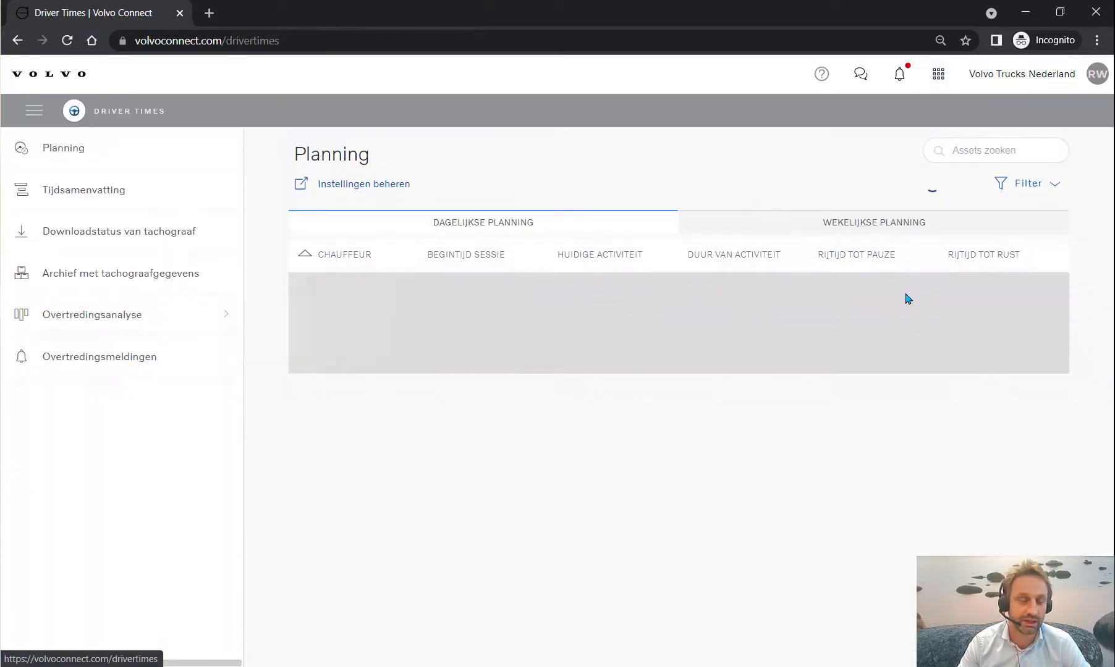
{"action": "left_click", "coordinate": [97, 190]}
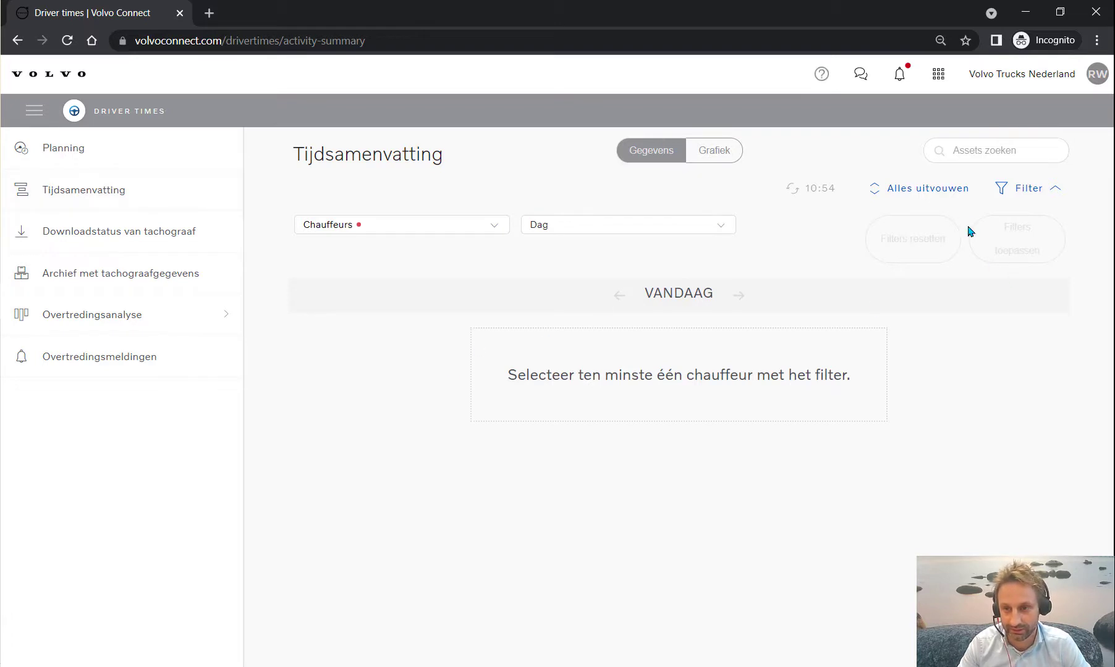
{"action": "left_click", "coordinate": [493, 225]}
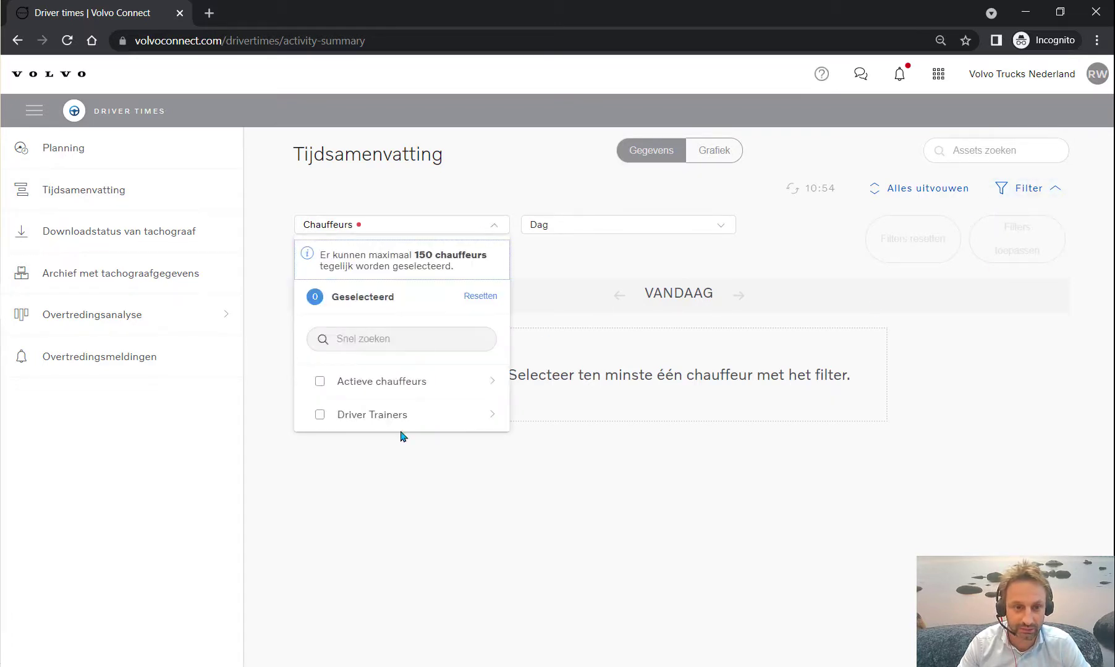
{"action": "left_click", "coordinate": [320, 415]}
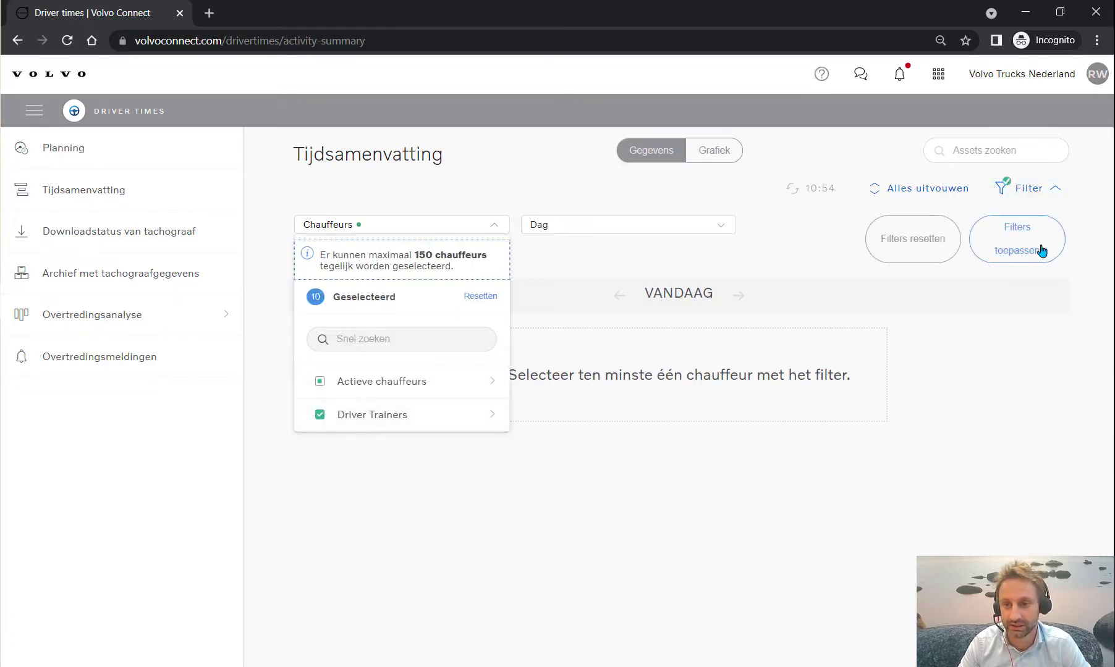
{"action": "left_click", "coordinate": [1041, 250]}
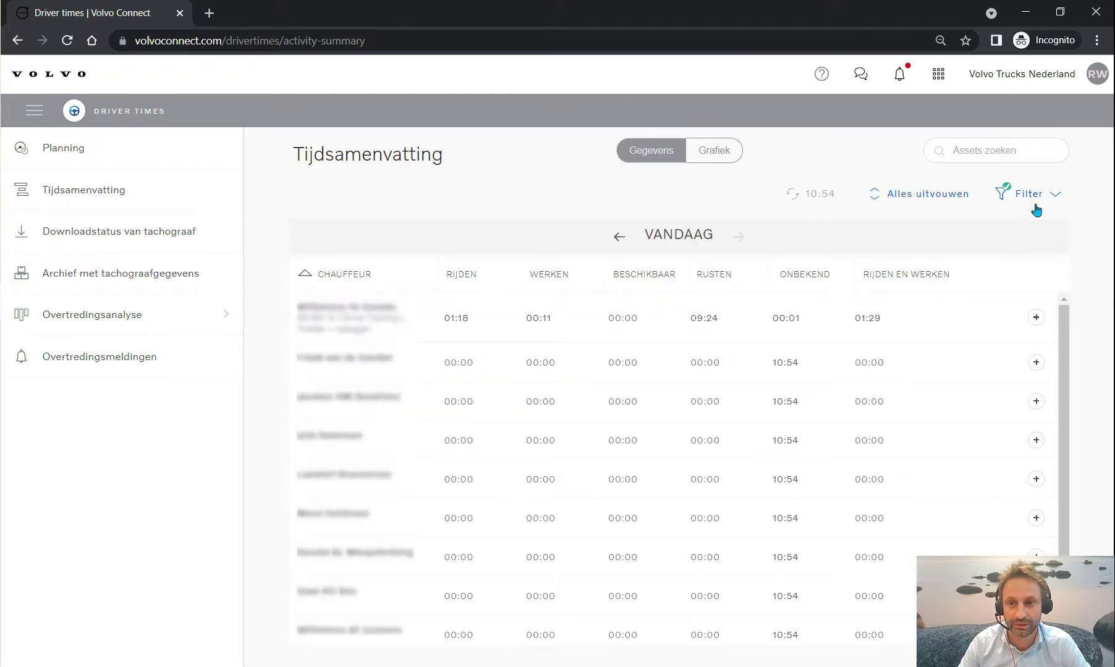
Step: Look at the available period options and examine the first driver's driving, resting, unknown and combined driving-and-working times for today
{"action": "left_click", "coordinate": [1034, 196]}
{"action": "left_click", "coordinate": [695, 227]}
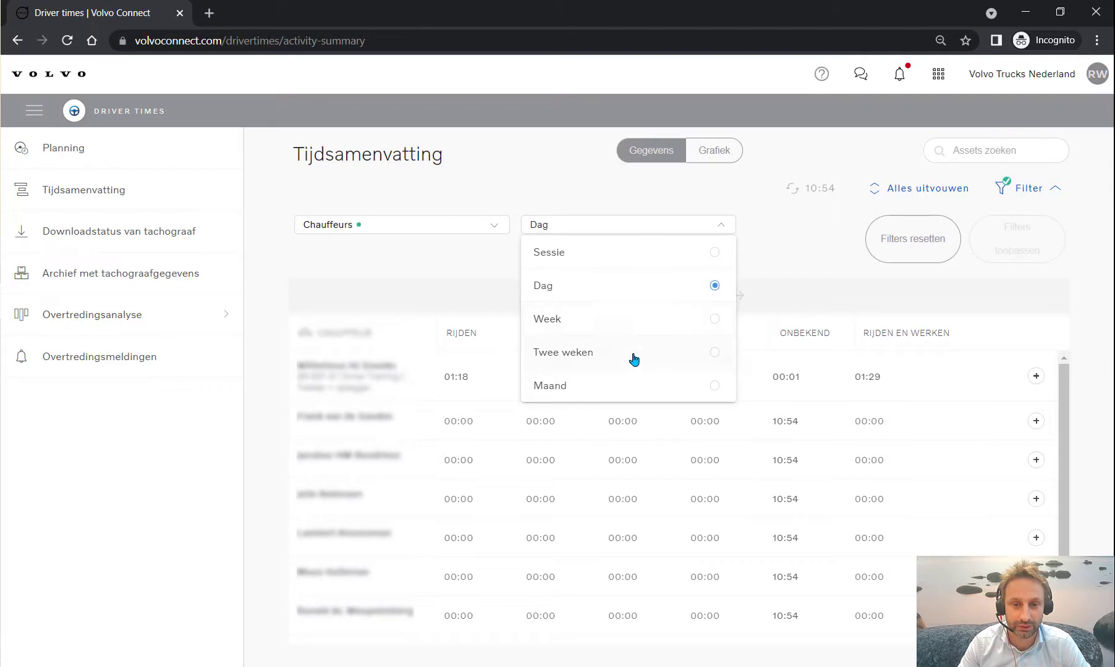
{"action": "left_click", "coordinate": [425, 254]}
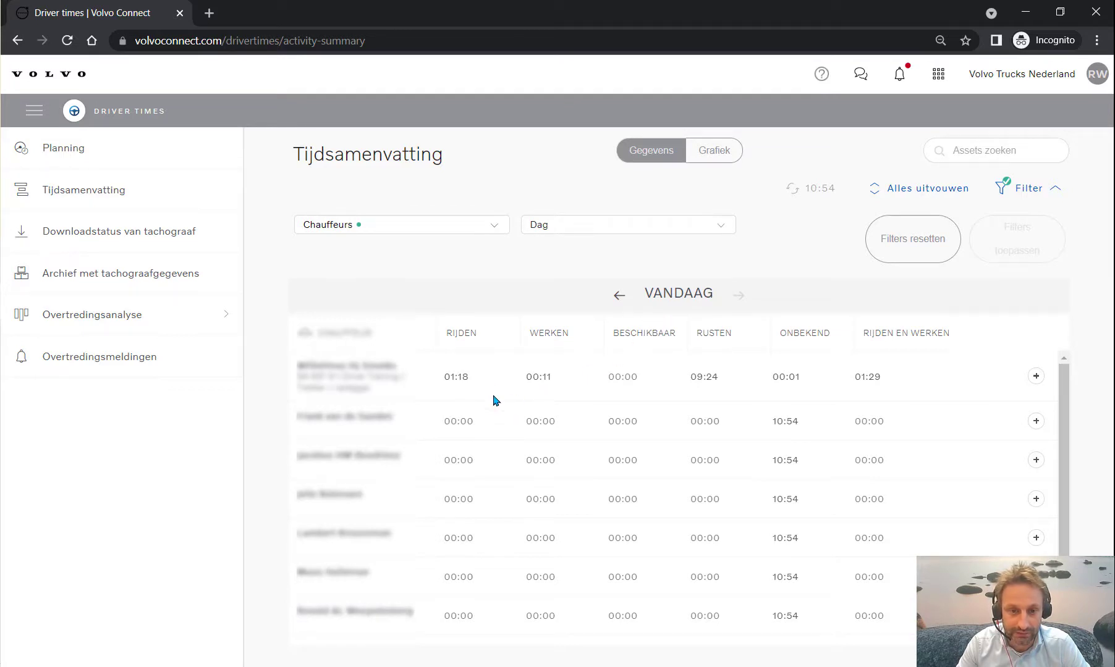
{"action": "mouse_move", "coordinate": [475, 380]}
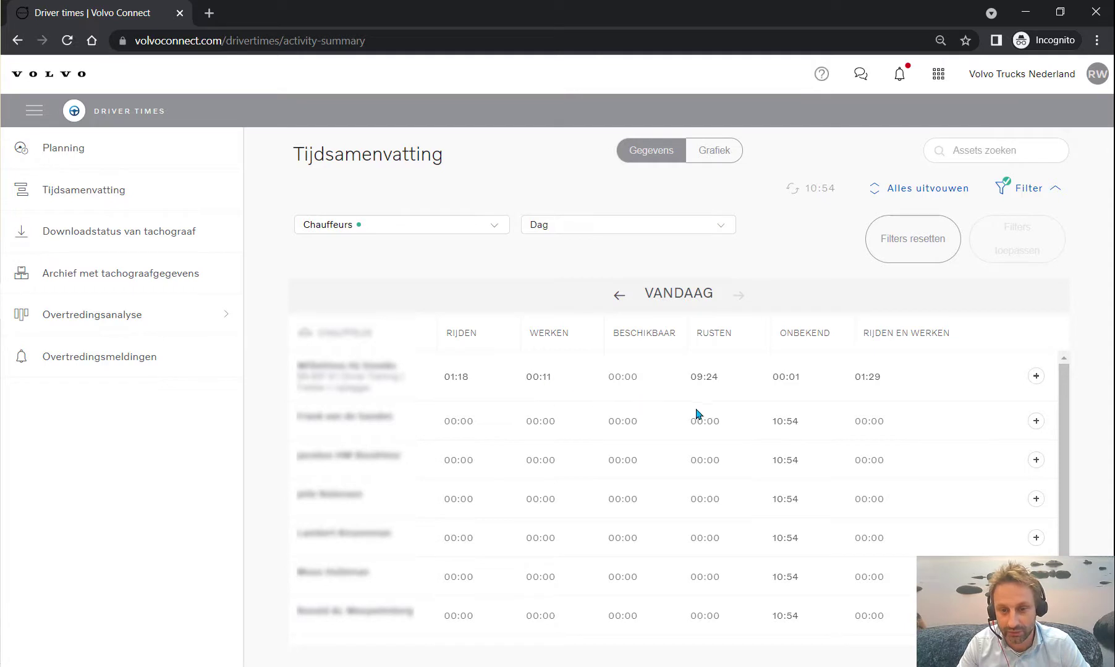
{"action": "mouse_move", "coordinate": [716, 369]}
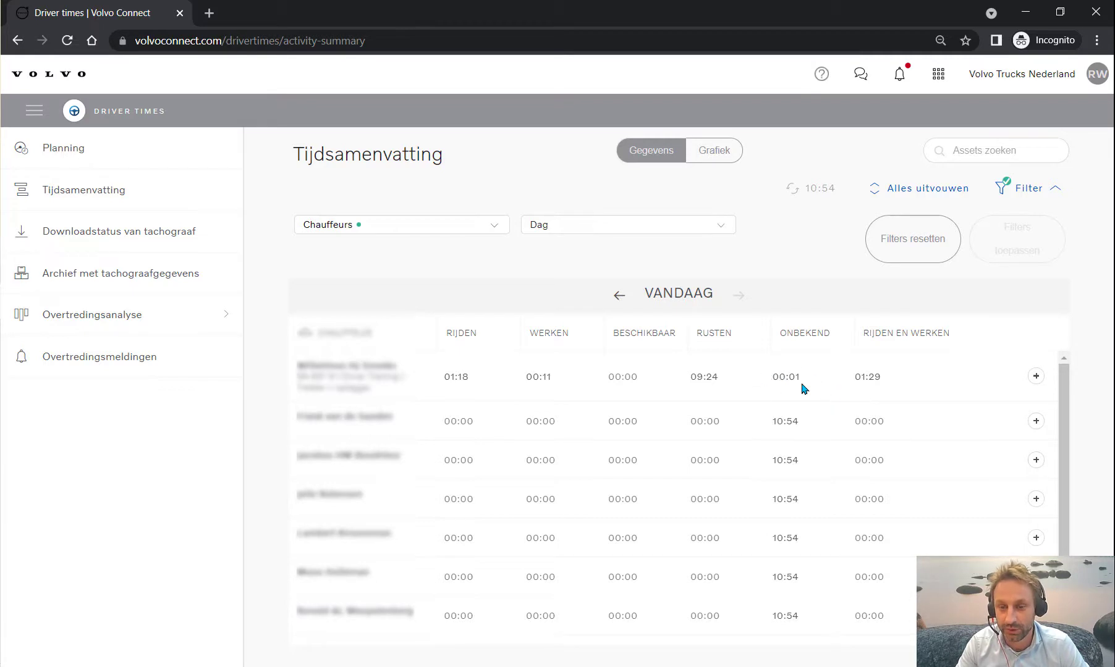
{"action": "mouse_move", "coordinate": [789, 383]}
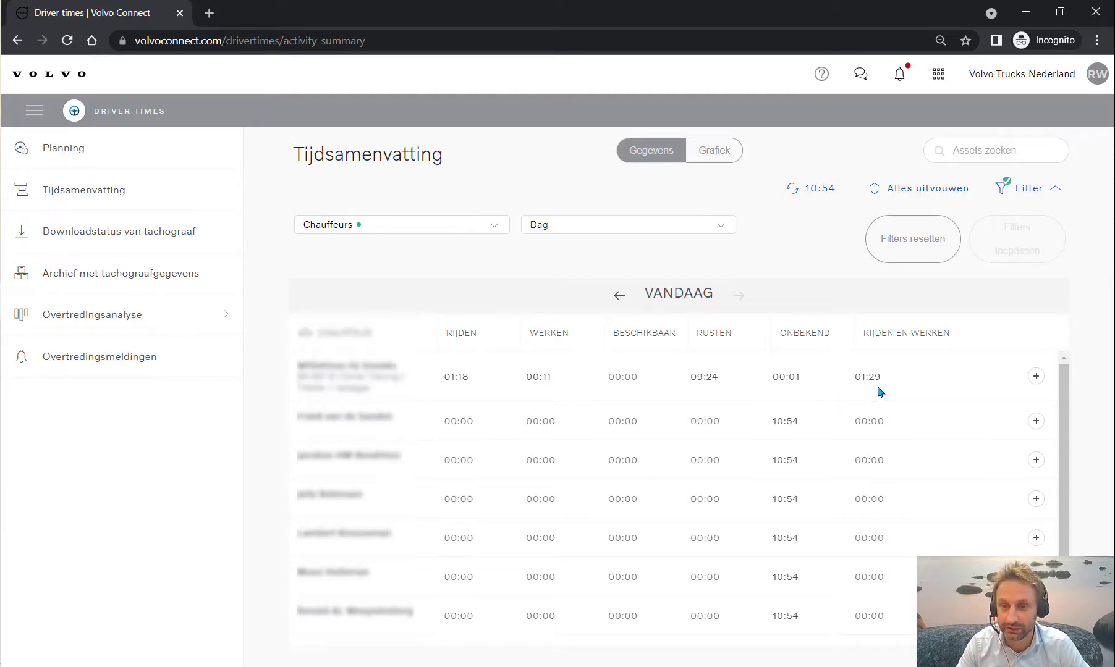
{"action": "mouse_move", "coordinate": [880, 381]}
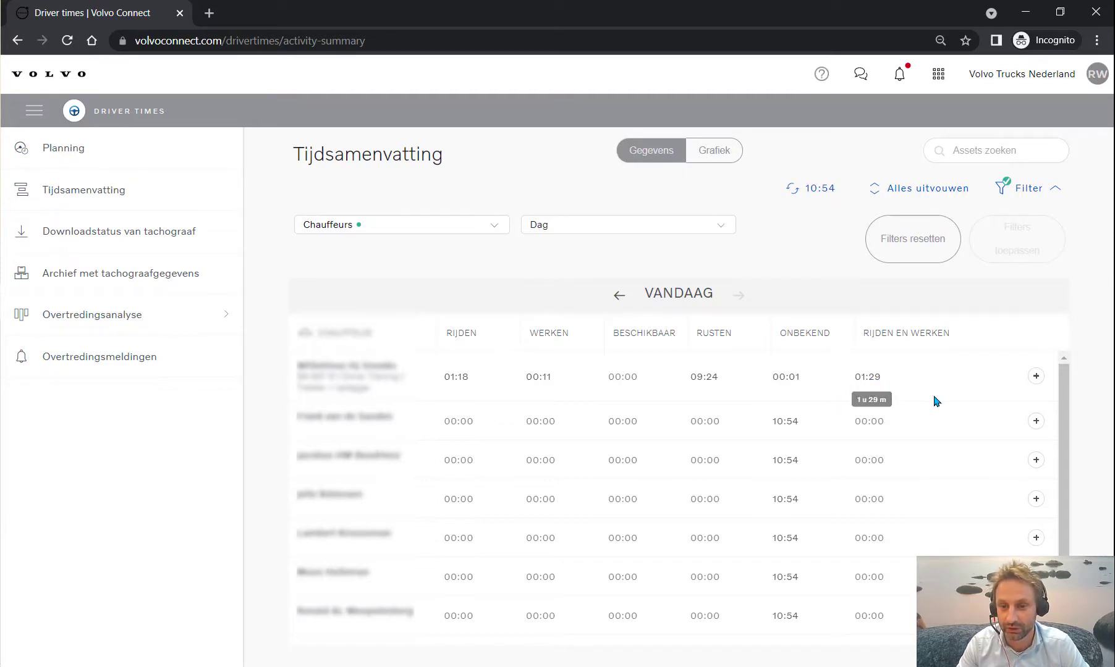
Step: View the drivers' activities for today as a graph, then return to the data view
{"action": "left_click", "coordinate": [727, 153]}
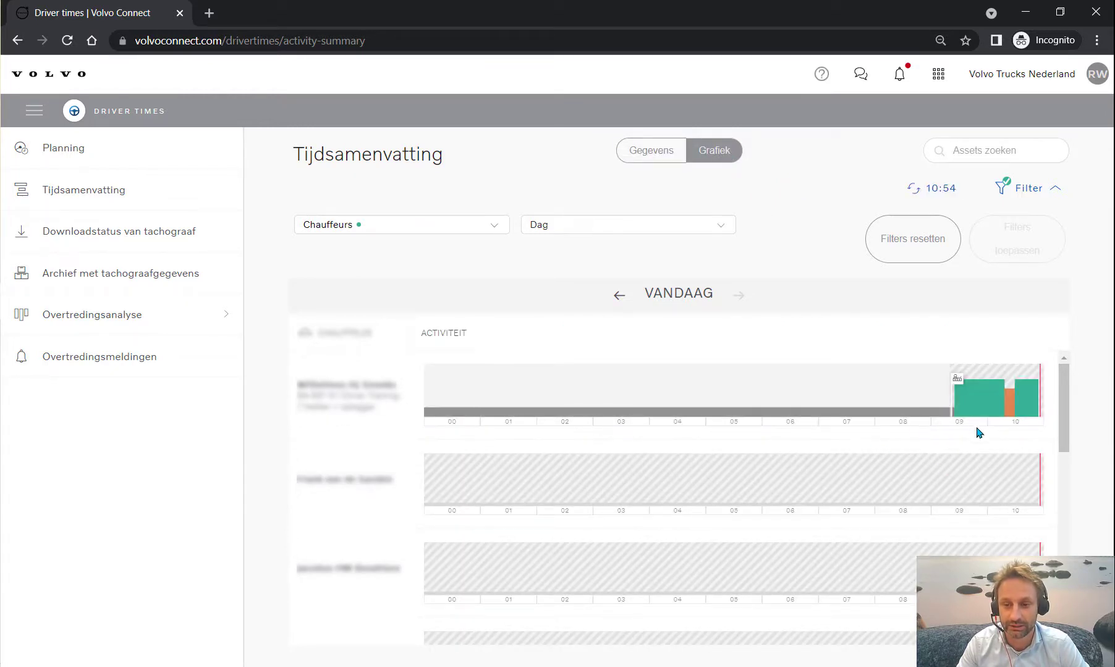
{"action": "mouse_move", "coordinate": [947, 392]}
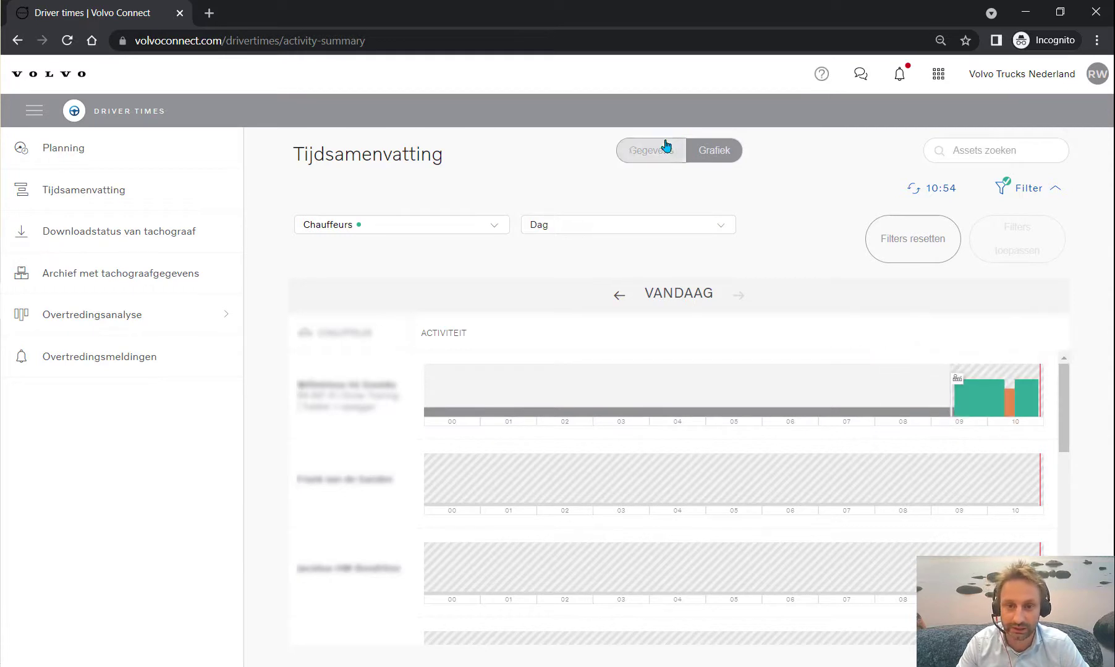
{"action": "left_click", "coordinate": [678, 154]}
Step: Expand the activity timeline of the driver with hours today and go back day by day to 29 NOV 2021
{"action": "left_click", "coordinate": [1037, 378]}
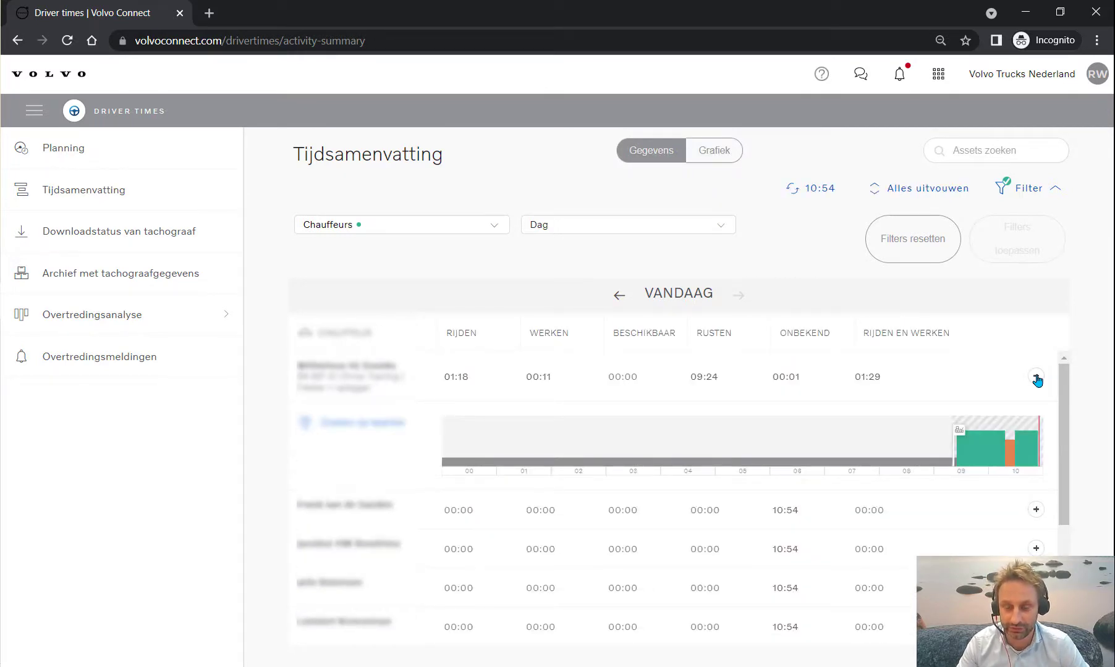
{"action": "left_click", "coordinate": [619, 296]}
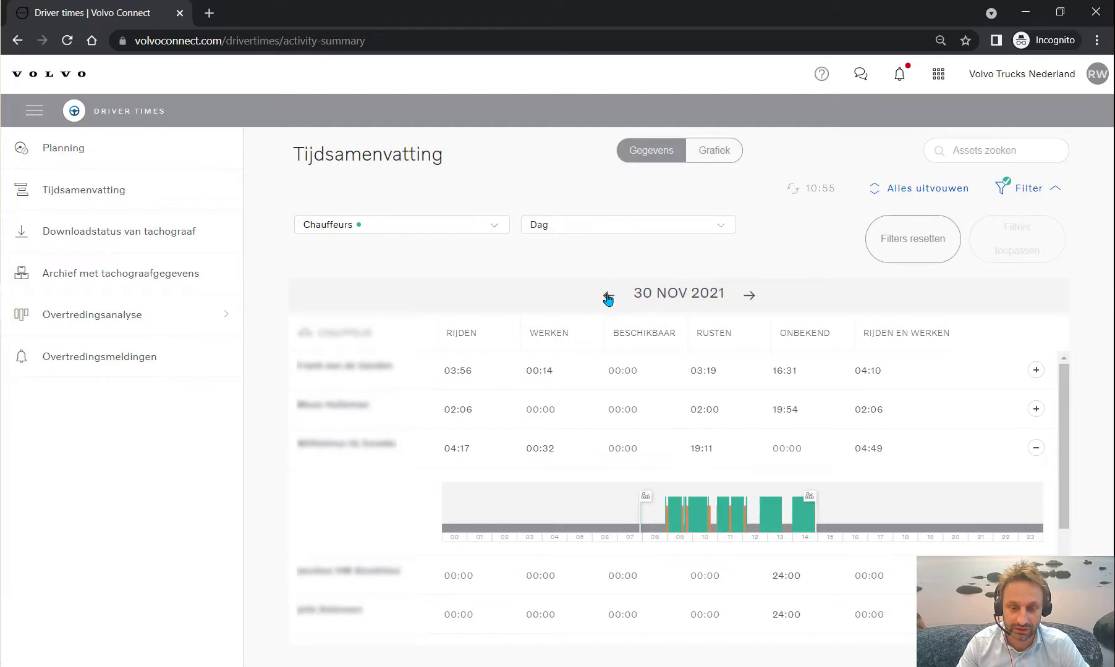
{"action": "left_click", "coordinate": [607, 296]}
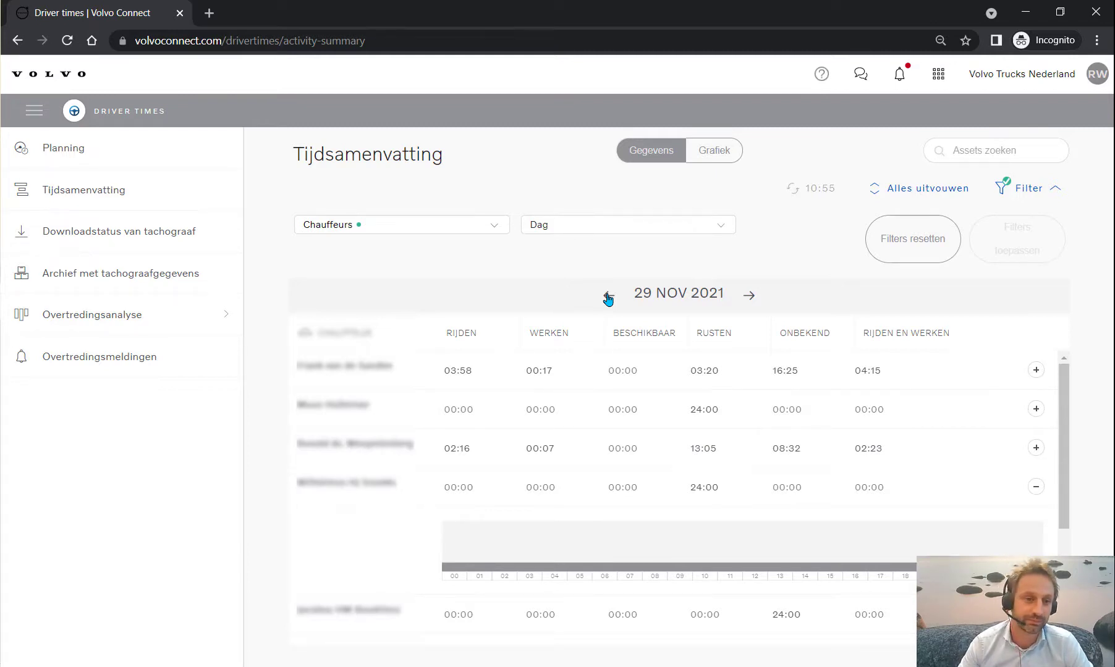
Step: Open the tachograph download status overview and briefly consult the list of digital tools
{"action": "left_click", "coordinate": [105, 239]}
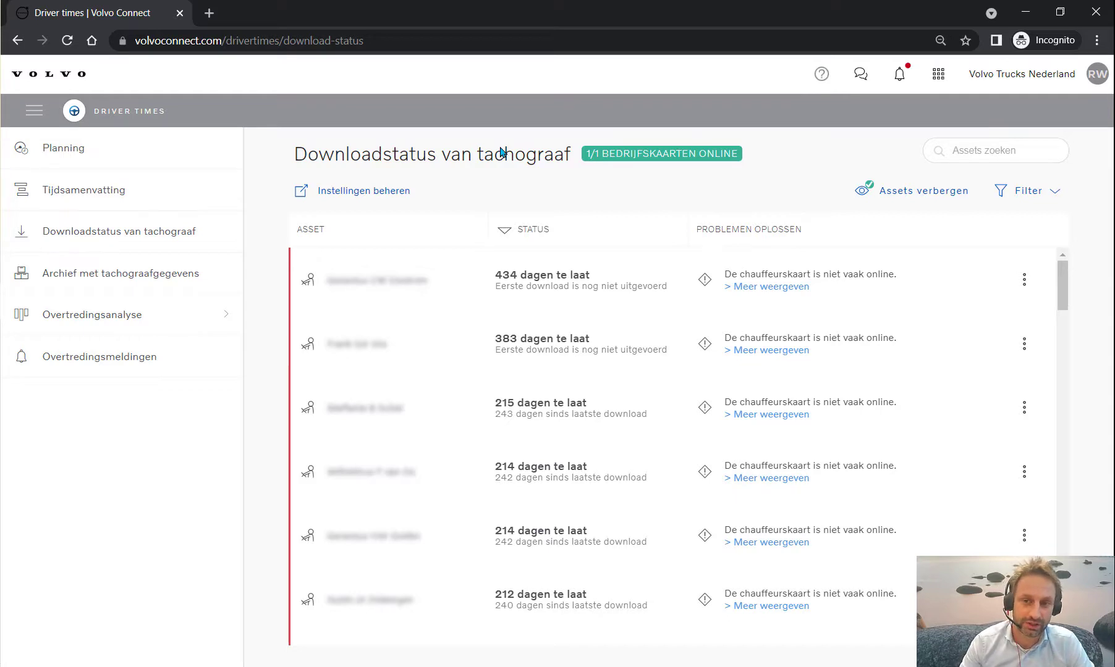
{"action": "left_click", "coordinate": [939, 74]}
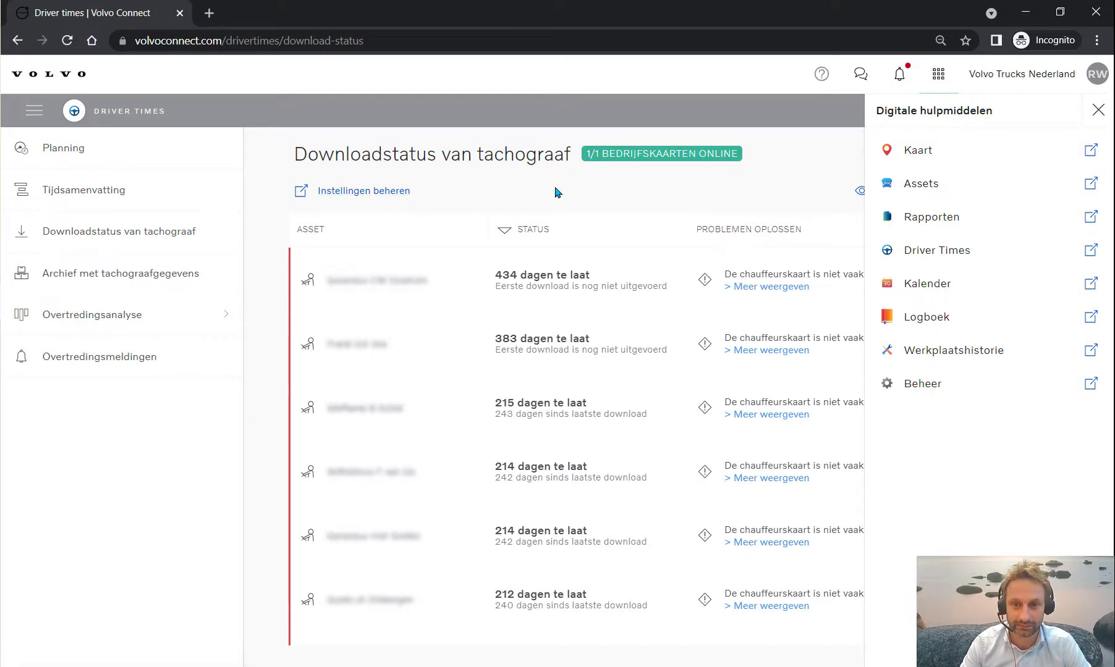
{"action": "key", "text": "Escape"}
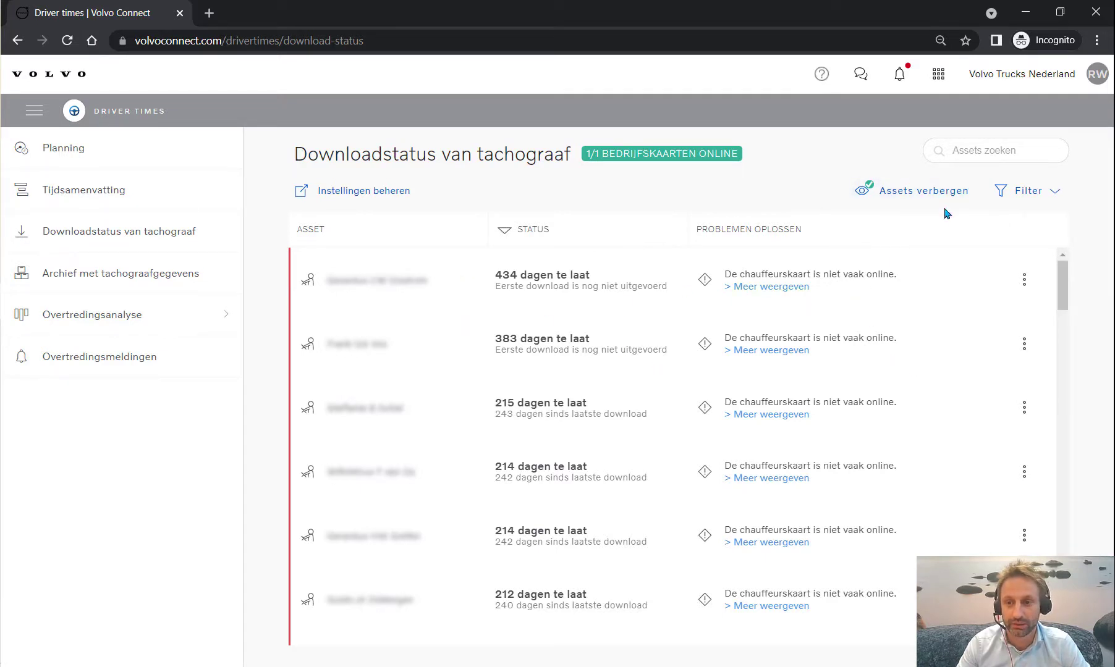
Step: Filter the tachograph download status list so that only the vehicles are selected, leaving out the drivers
{"action": "left_click", "coordinate": [1047, 194]}
{"action": "left_click", "coordinate": [482, 230]}
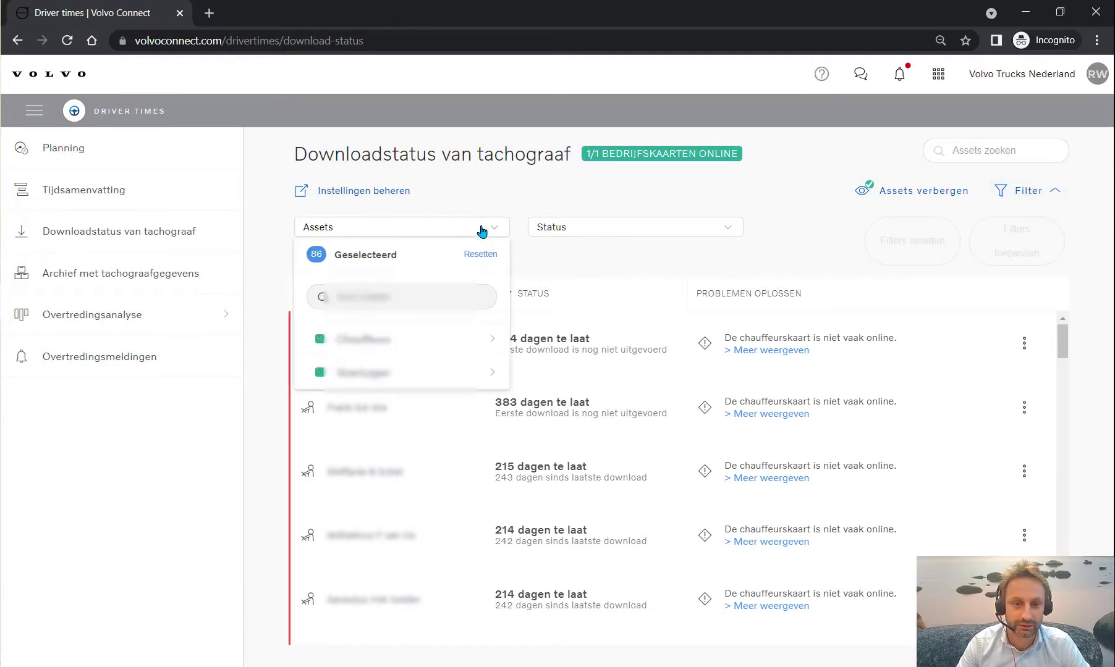
{"action": "left_click", "coordinate": [319, 372]}
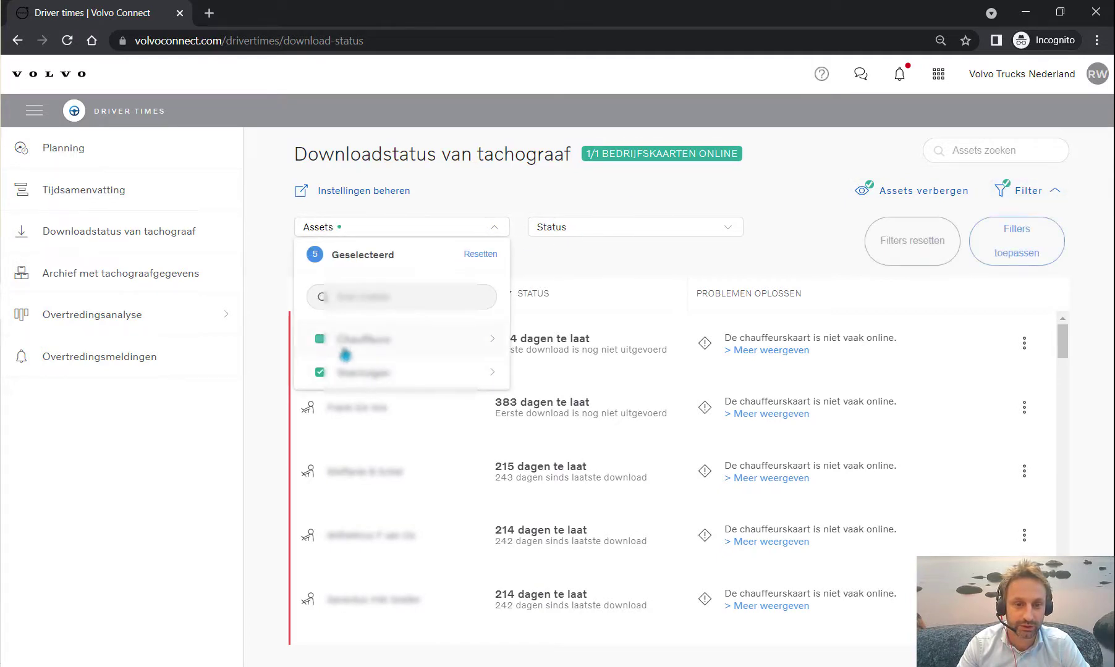
{"action": "left_click", "coordinate": [1017, 250]}
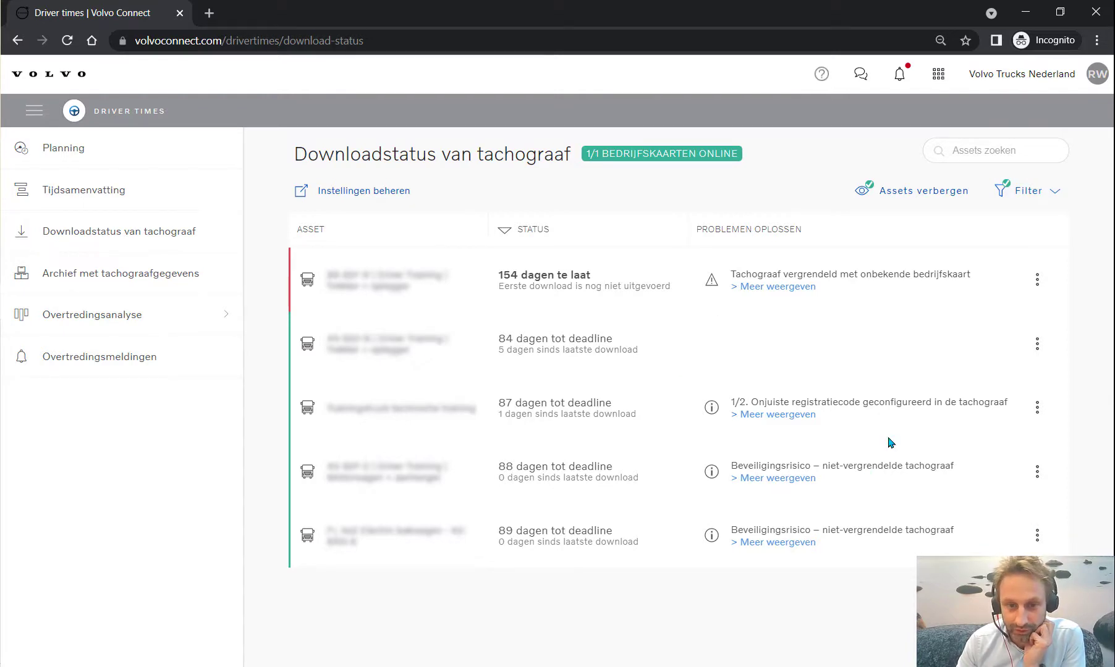
Step: View the download details of the vehicle with 84 days to its deadline, then return to the download status overview
{"action": "left_click", "coordinate": [1038, 345]}
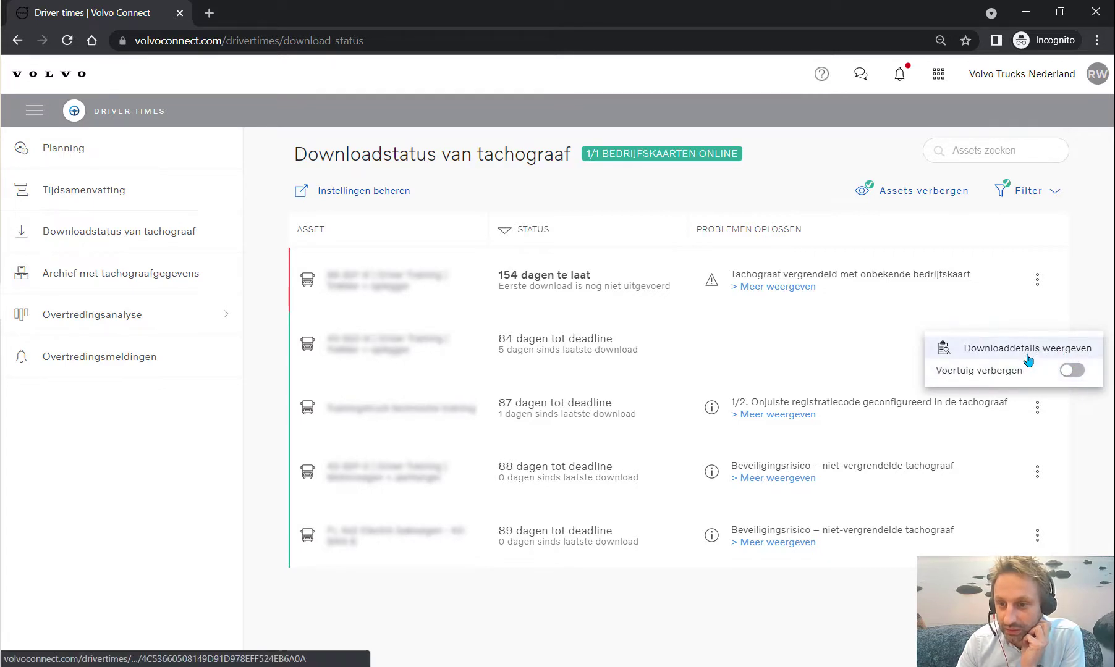
{"action": "left_click", "coordinate": [1029, 349]}
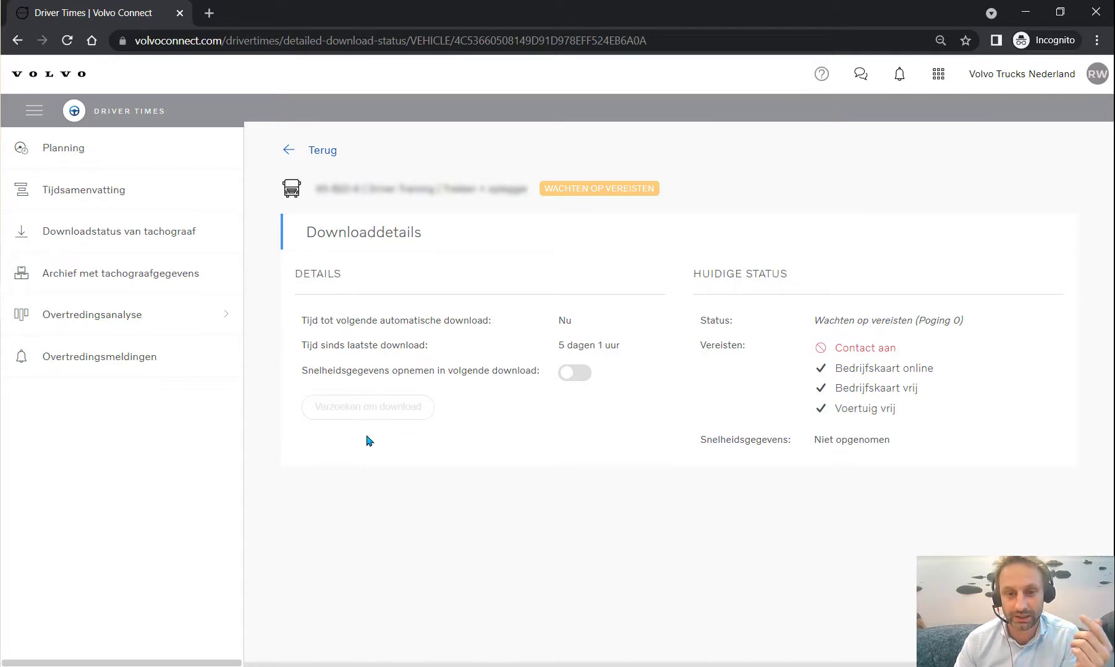
{"action": "left_click", "coordinate": [290, 151]}
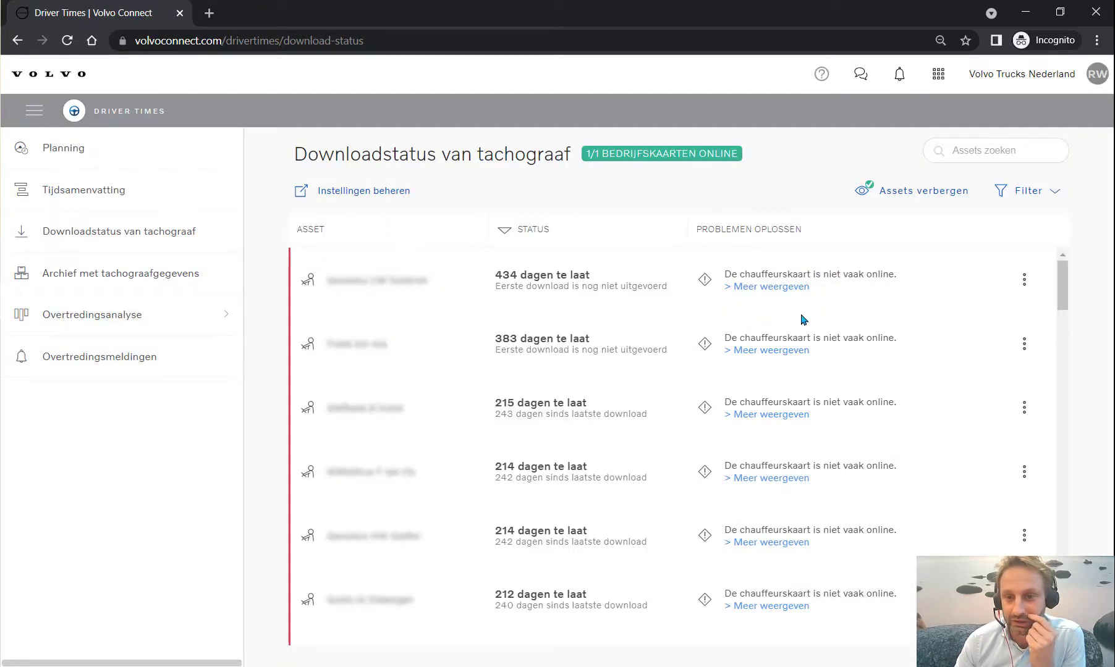
Step: Hide the driver whose download is 434 days late from the status list, and go to the dashboard's tachograph status overview
{"action": "left_click", "coordinate": [1024, 283]}
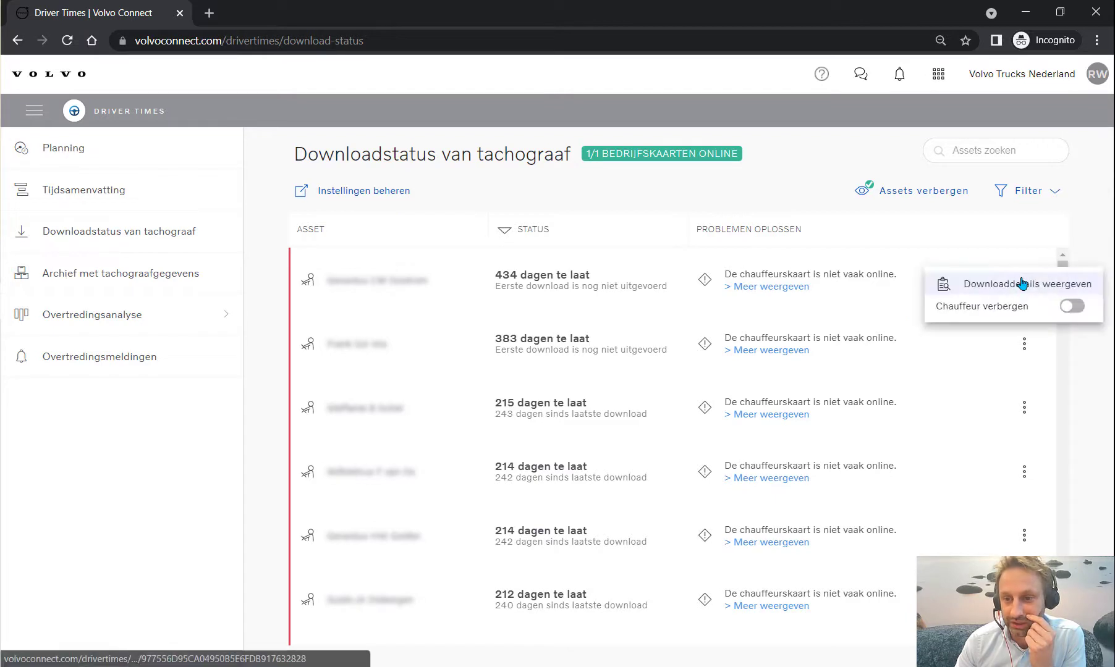
{"action": "left_click", "coordinate": [1074, 306]}
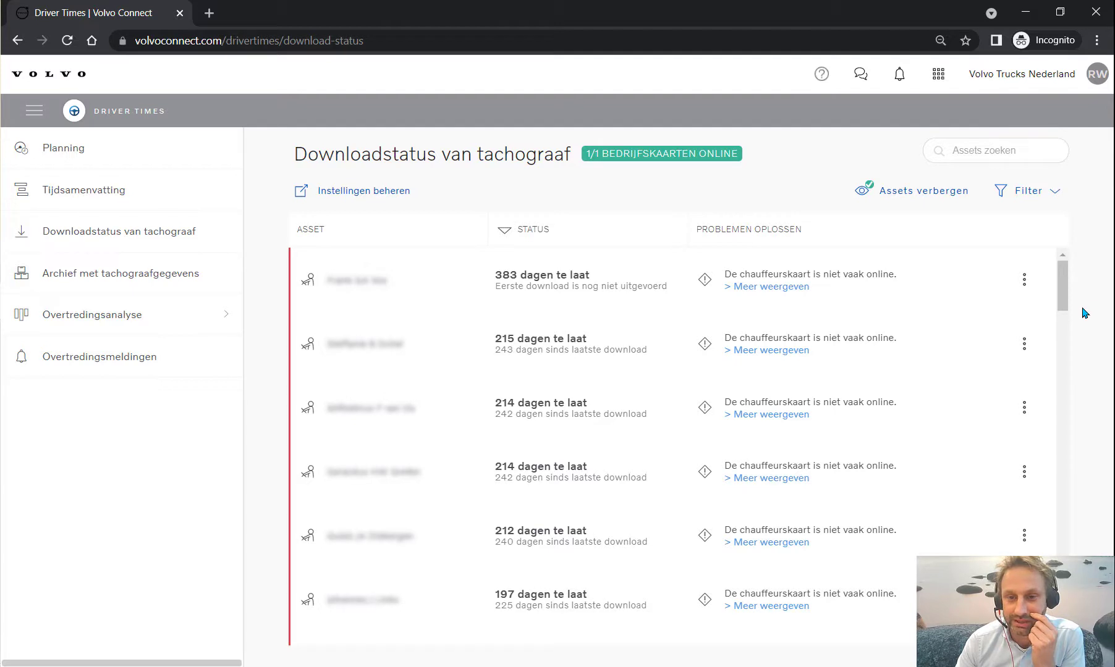
{"action": "left_click", "coordinate": [58, 74]}
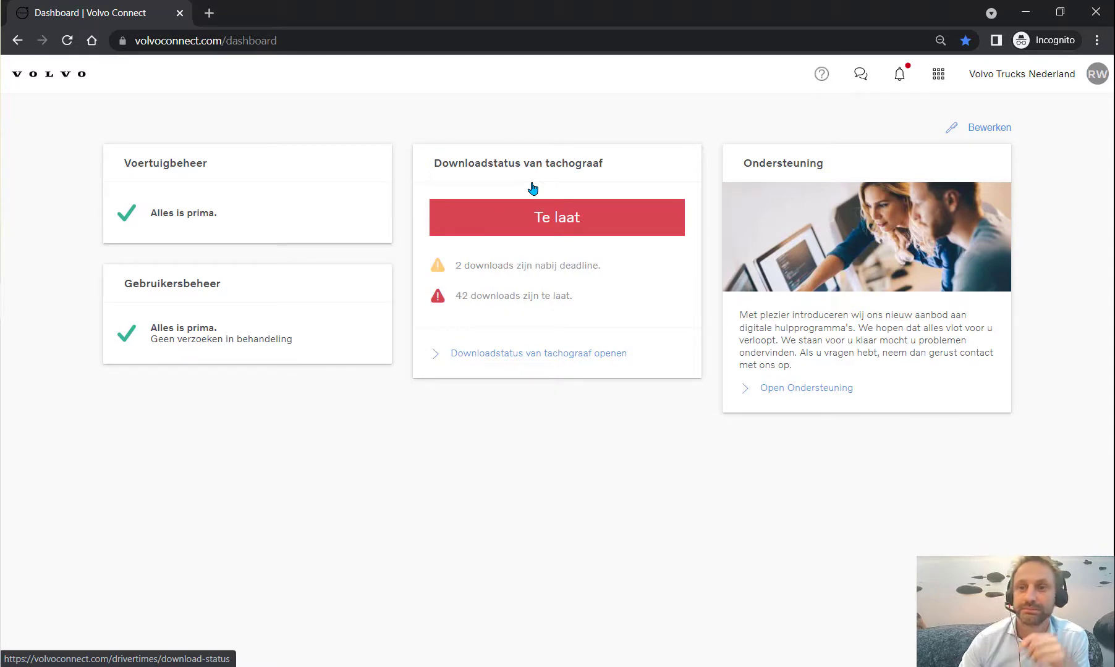
Step: Return to Driver Times, open the tachograph data archive and select all assets listed for 01/11/2021 to 01/12/2021
{"action": "left_click", "coordinate": [930, 73]}
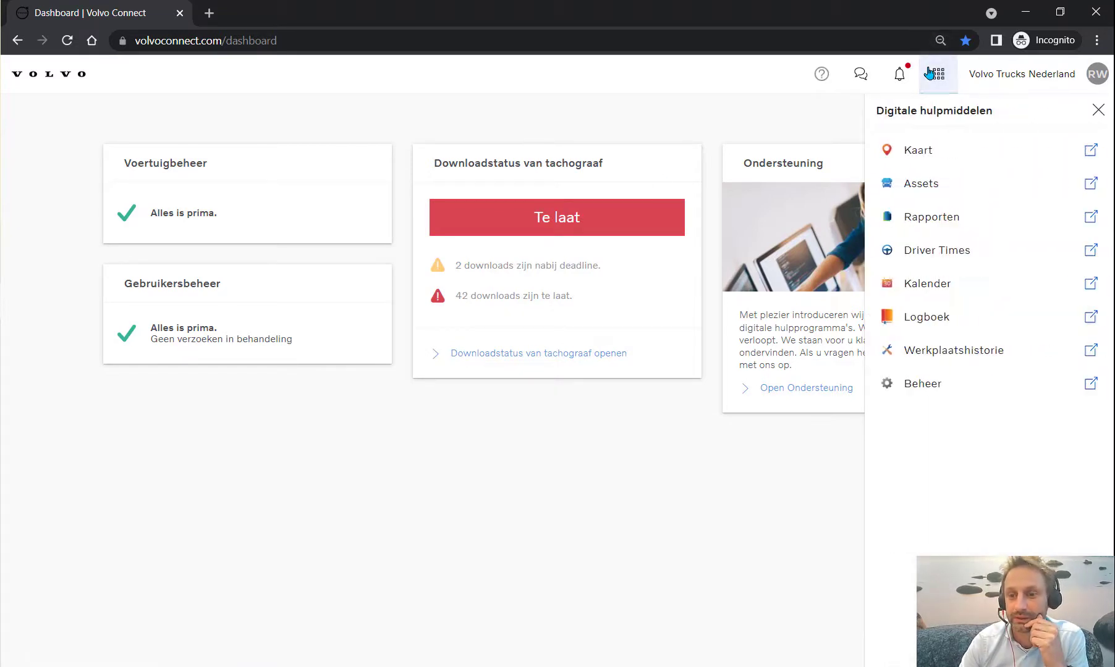
{"action": "left_click", "coordinate": [958, 249]}
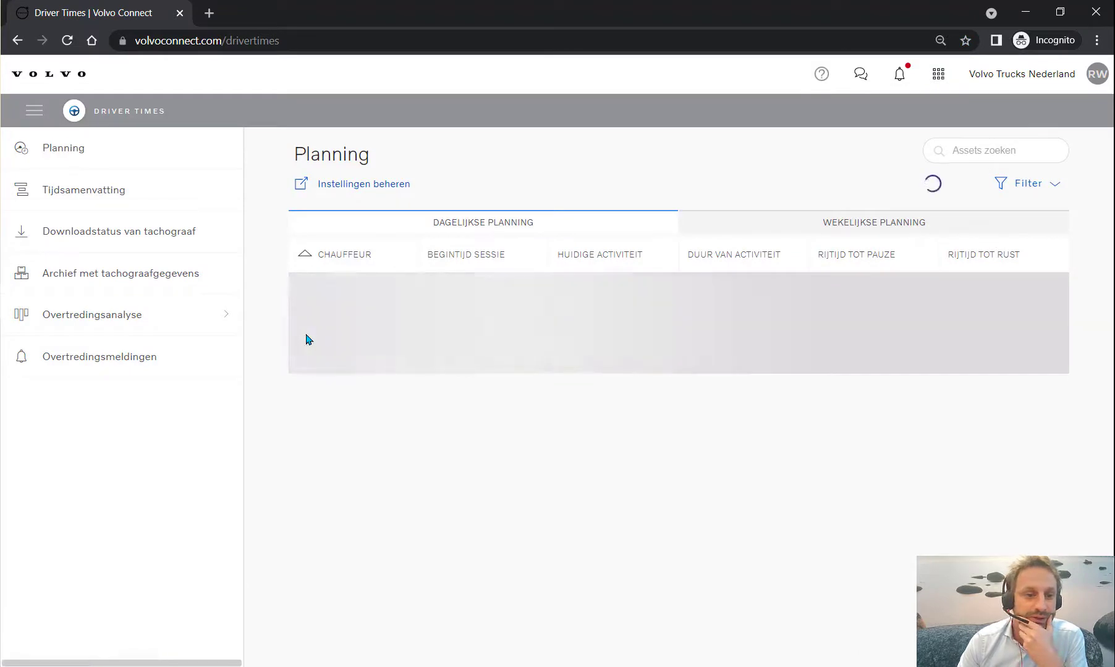
{"action": "left_click", "coordinate": [159, 274]}
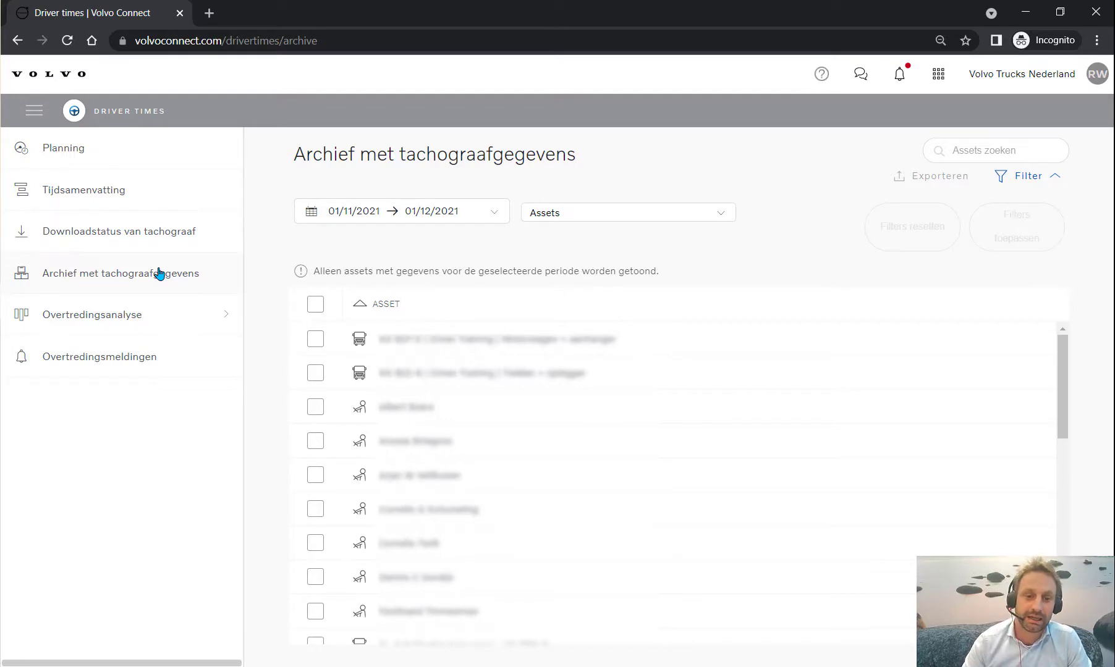
{"action": "left_click", "coordinate": [315, 306]}
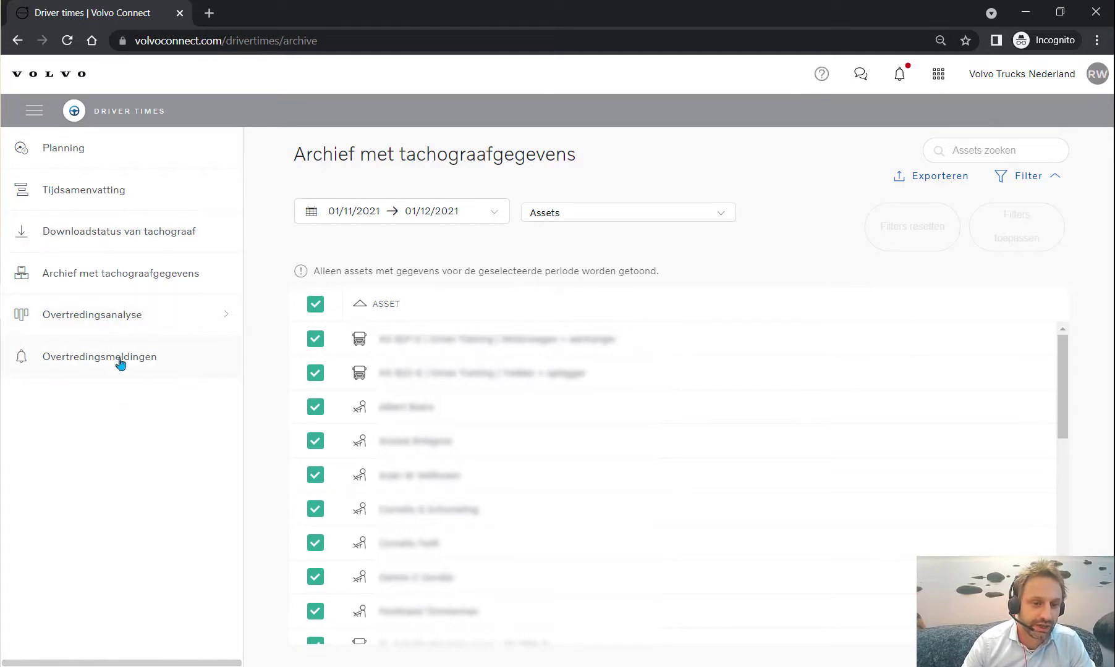
Step: Examine the infringement overview and the regulations and guidelines in the infringement analysis, then return to the main Driver Times sections
{"action": "left_click", "coordinate": [121, 320]}
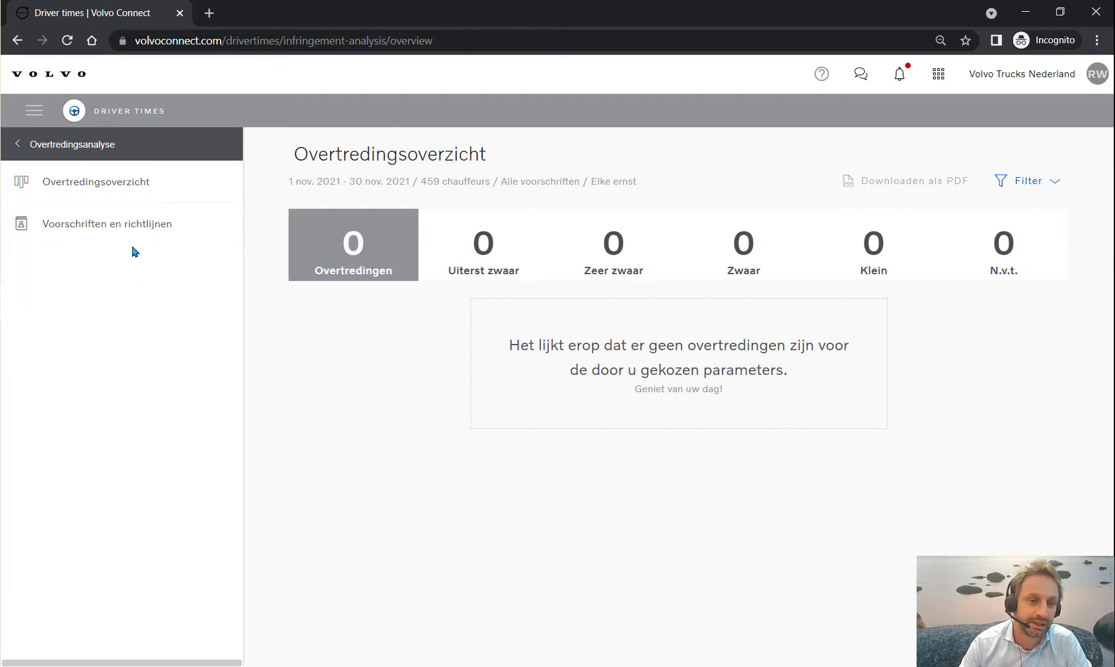
{"action": "left_click", "coordinate": [131, 226]}
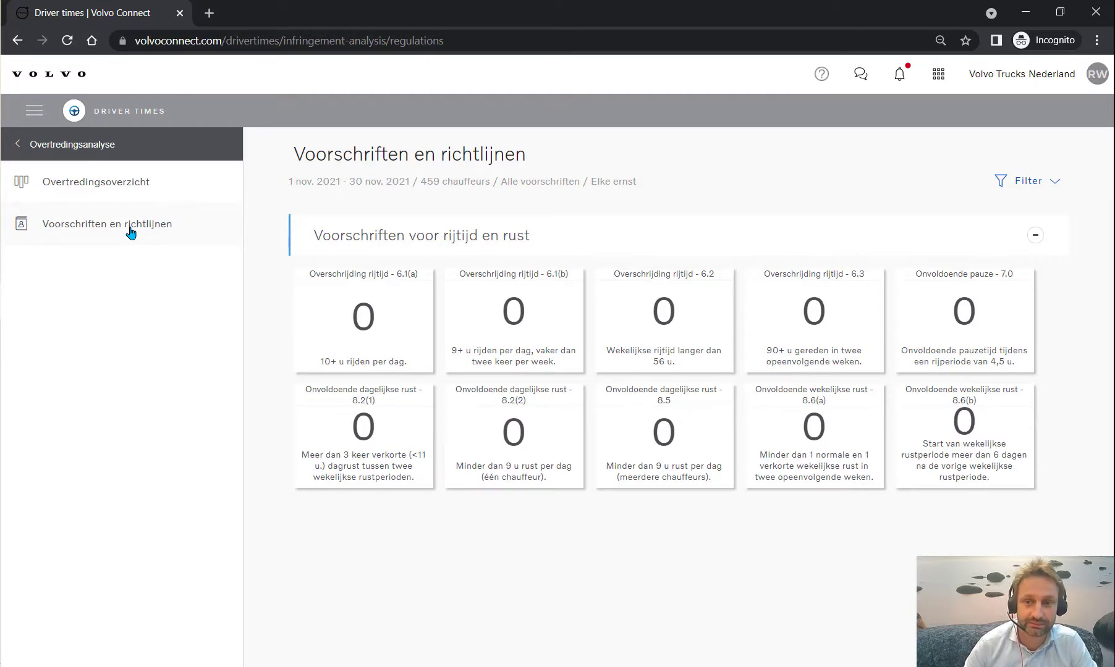
{"action": "left_click", "coordinate": [117, 182]}
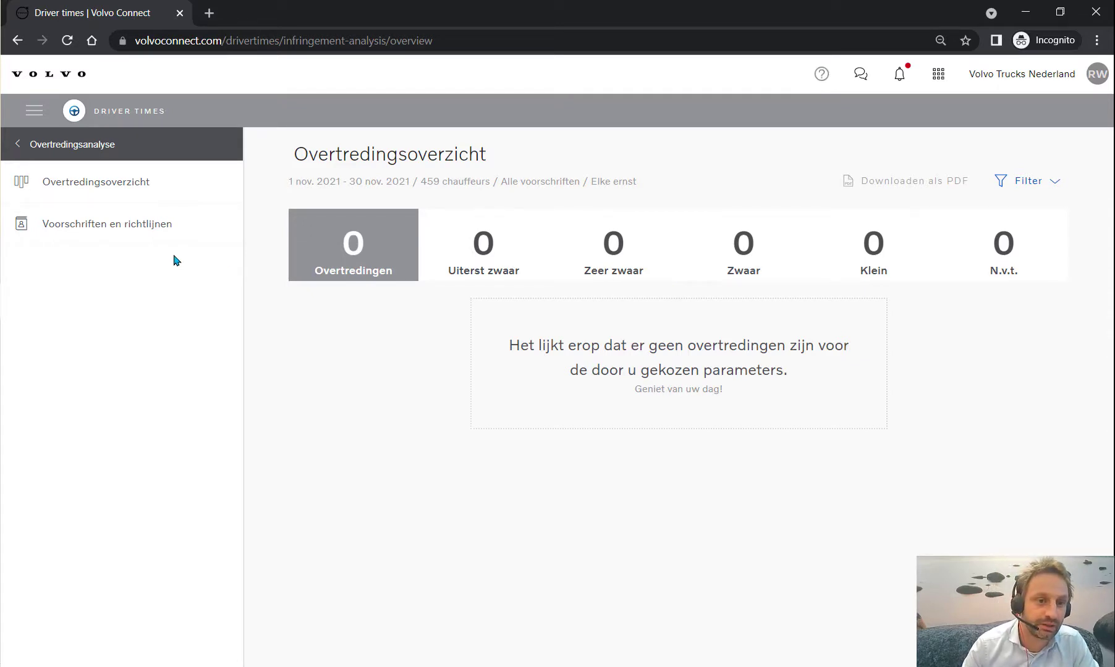
{"action": "left_click", "coordinate": [17, 144]}
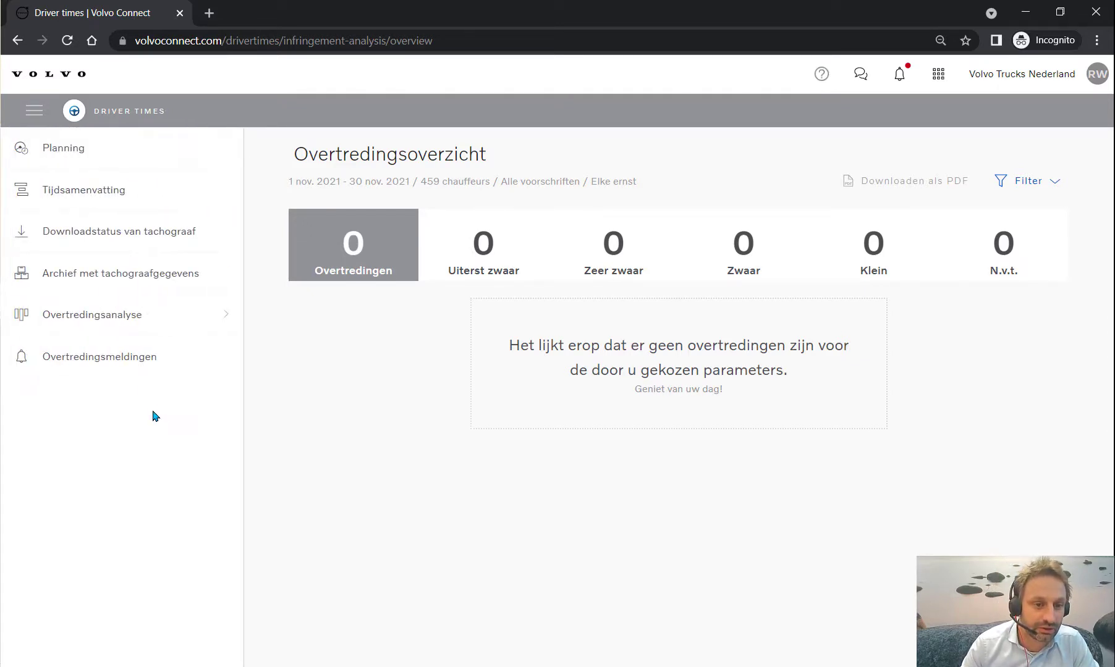
Step: Check the infringement notifications and today's general notifications, then open the notification settings
{"action": "left_click", "coordinate": [112, 357]}
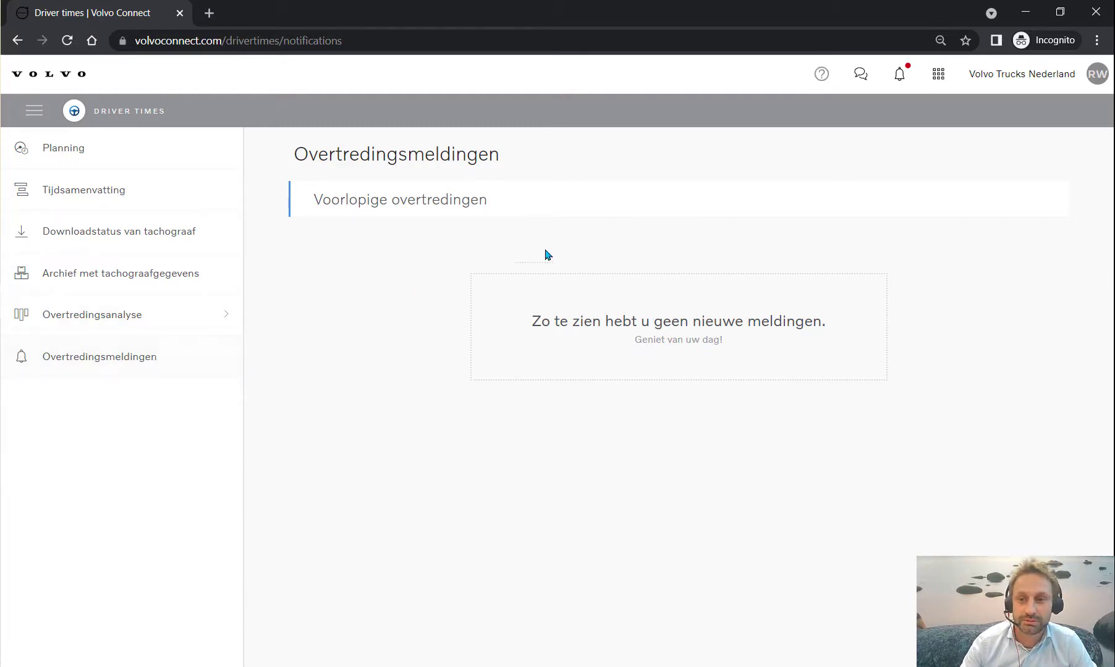
{"action": "left_click", "coordinate": [900, 84]}
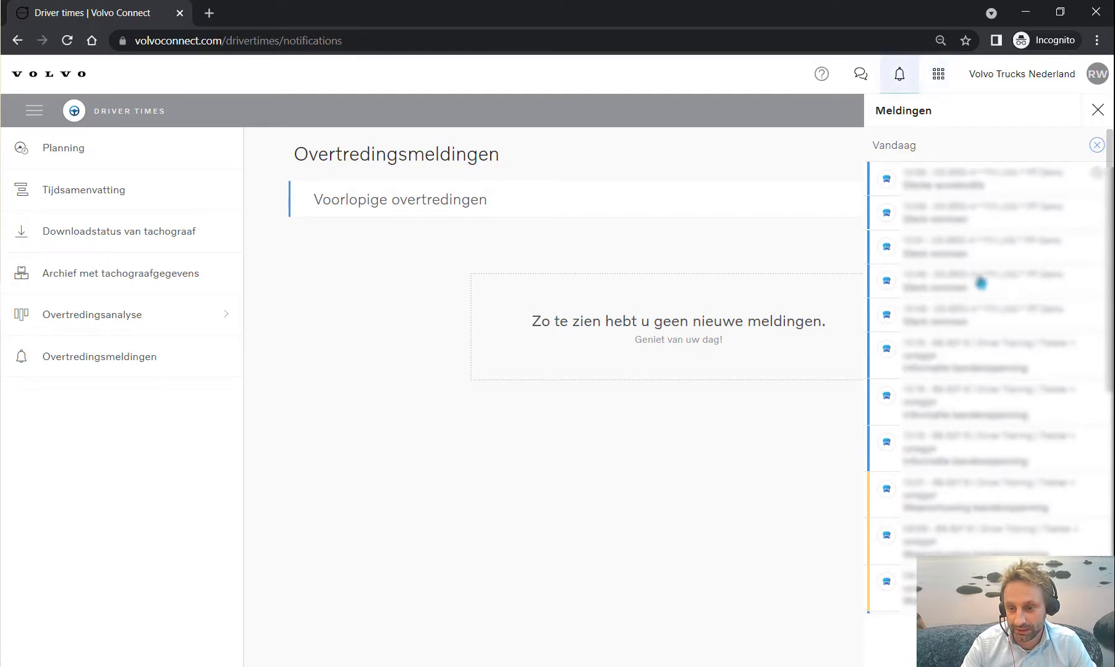
{"action": "left_click", "coordinate": [1096, 145]}
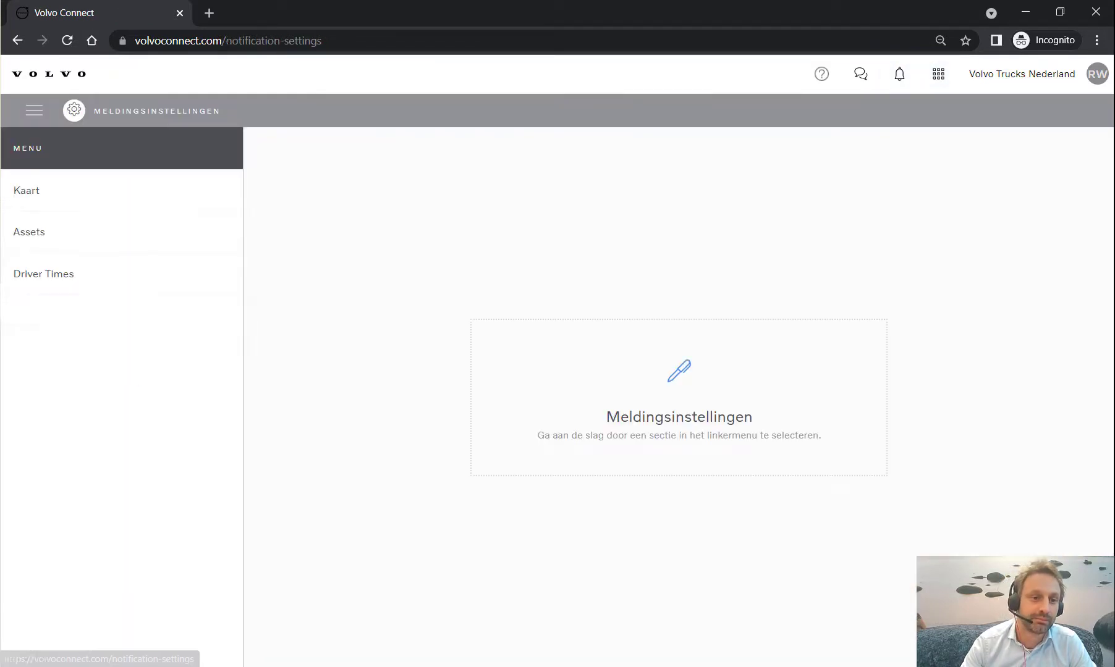
Step: Allow notifications related to Driver Times, and try out selecting alarms for all drivers before clearing that selection
{"action": "left_click", "coordinate": [75, 285]}
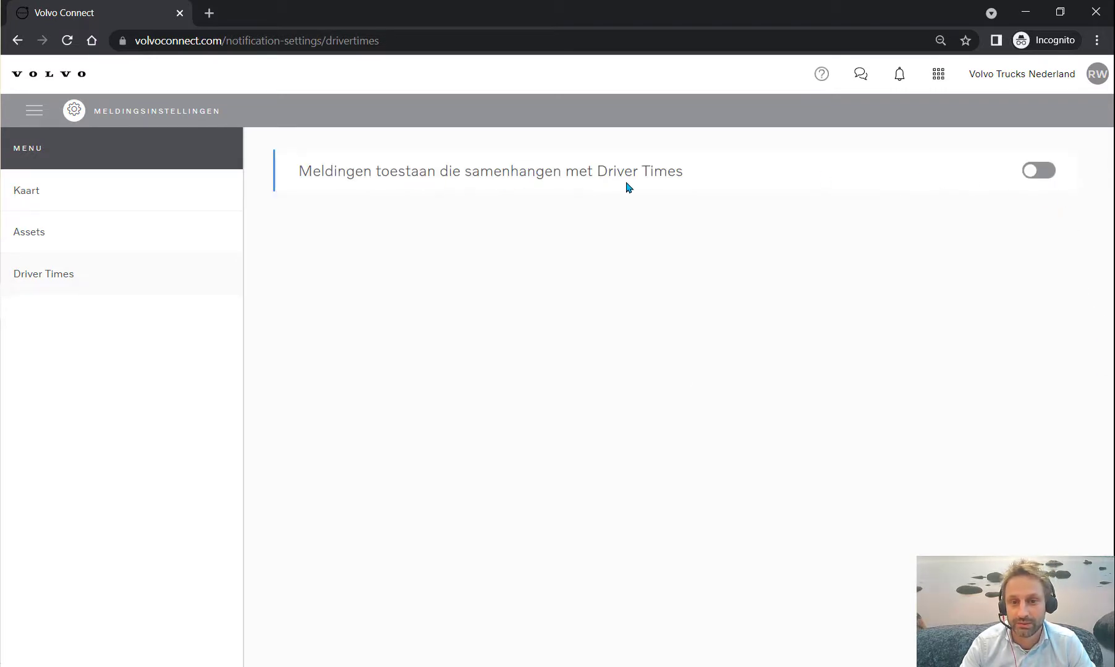
{"action": "left_click", "coordinate": [1047, 174]}
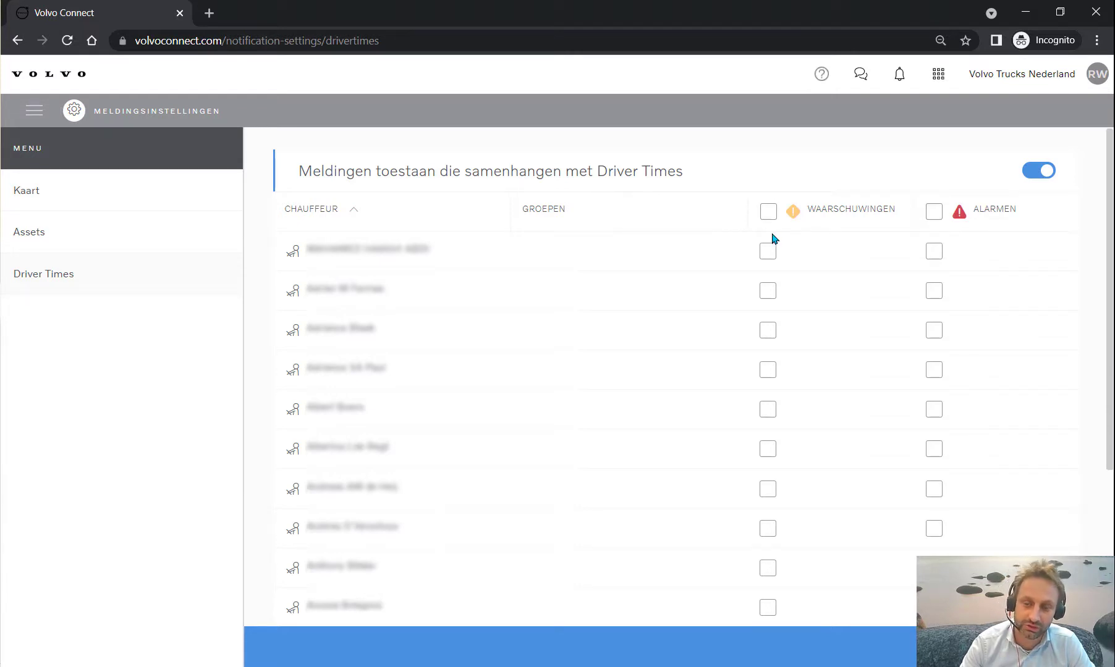
{"action": "left_click", "coordinate": [934, 212]}
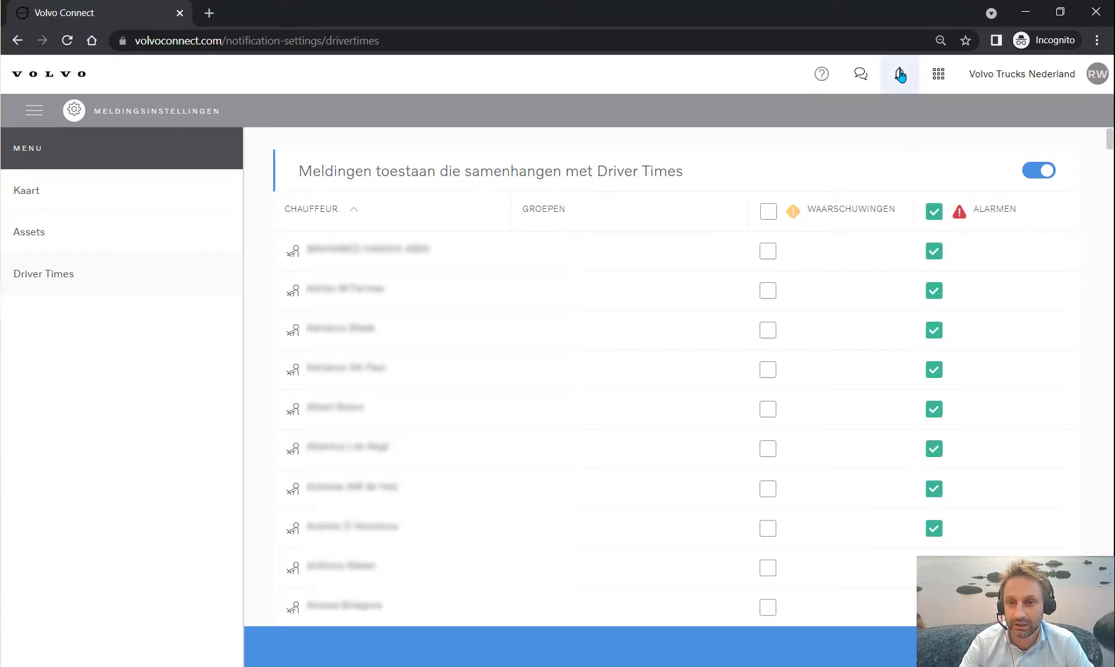
{"action": "left_click", "coordinate": [934, 213]}
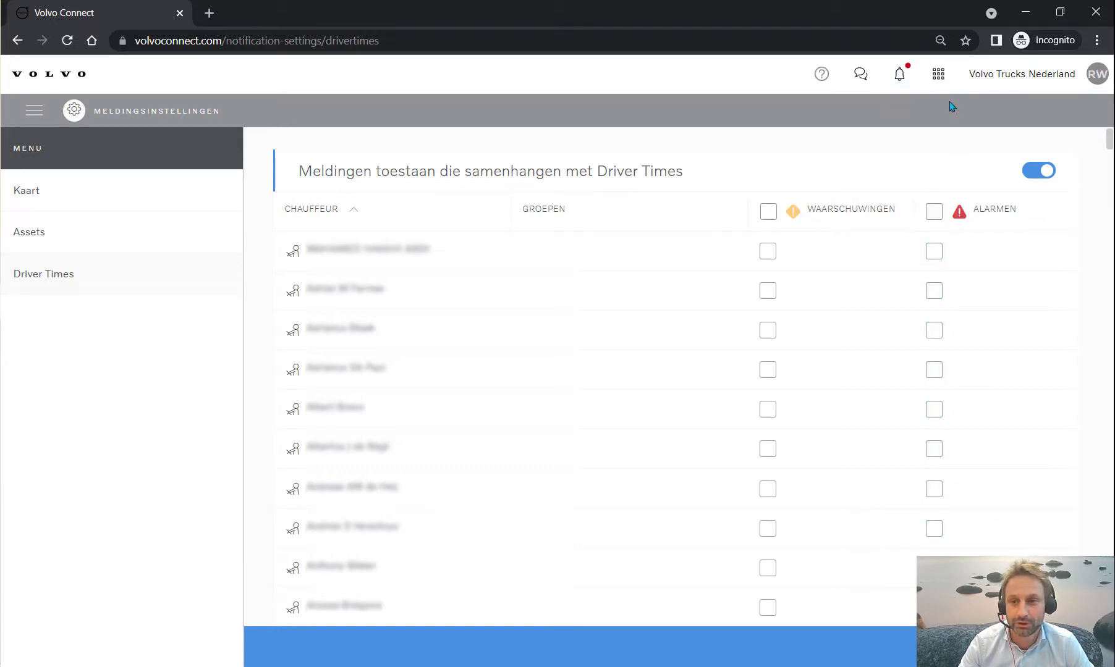
Step: Open the Chauffeursactiviteit report among the standard reports and dismiss the tutorial pop-up
{"action": "left_click", "coordinate": [941, 75]}
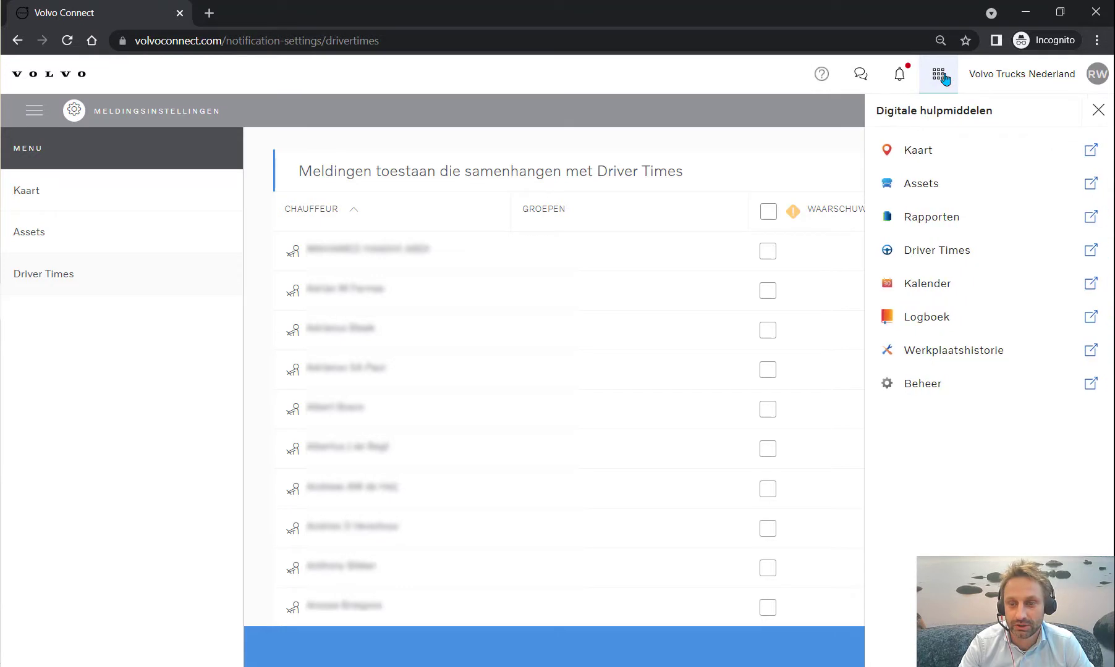
{"action": "left_click", "coordinate": [967, 218]}
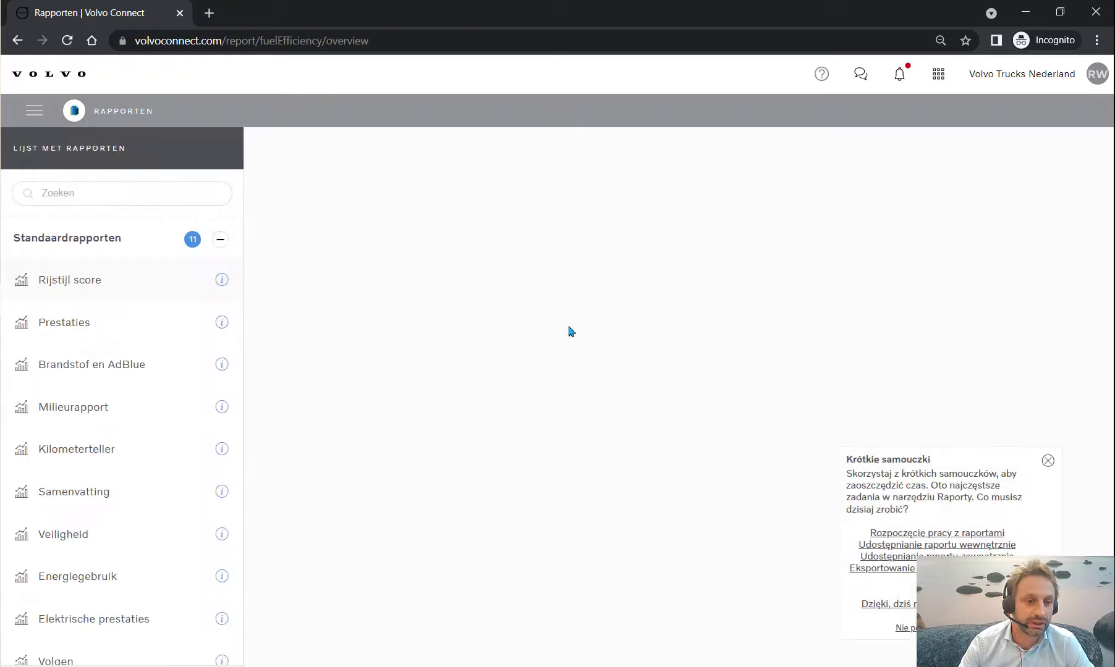
{"action": "scroll", "coordinate": [136, 284], "scroll_direction": "down", "scroll_amount": 3}
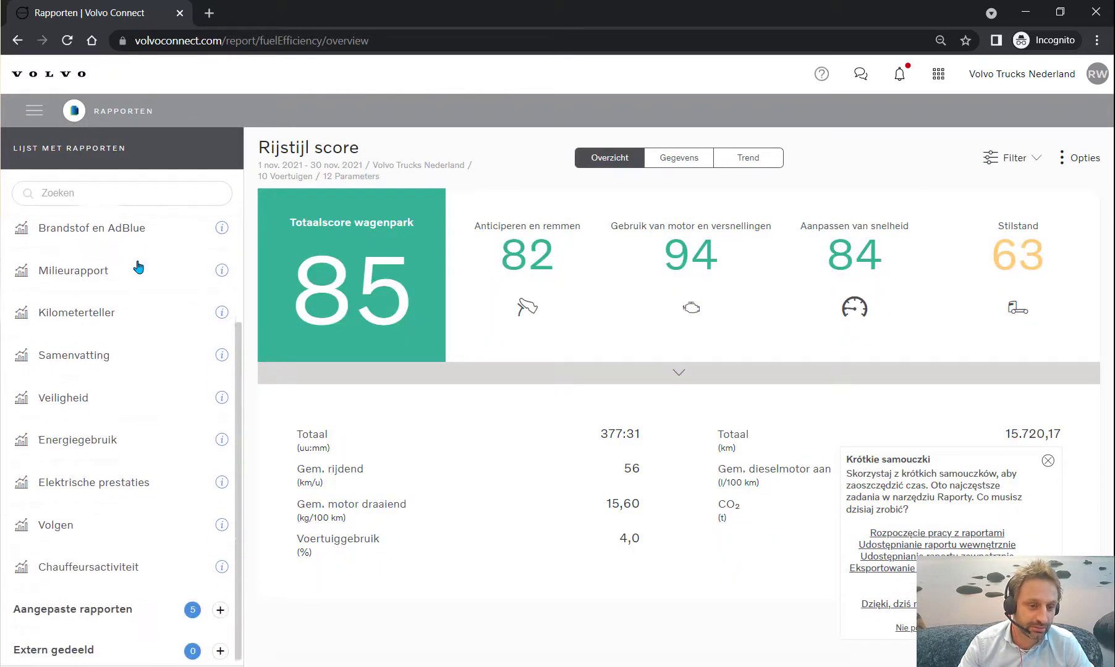
{"action": "left_click", "coordinate": [93, 568]}
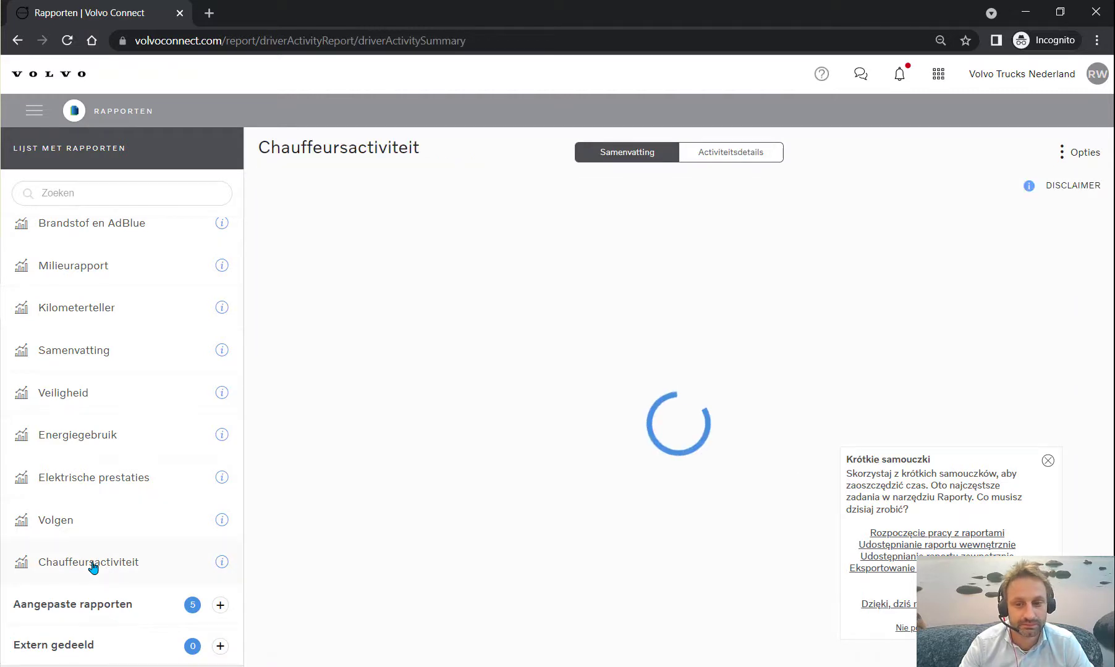
{"action": "left_click", "coordinate": [1047, 460]}
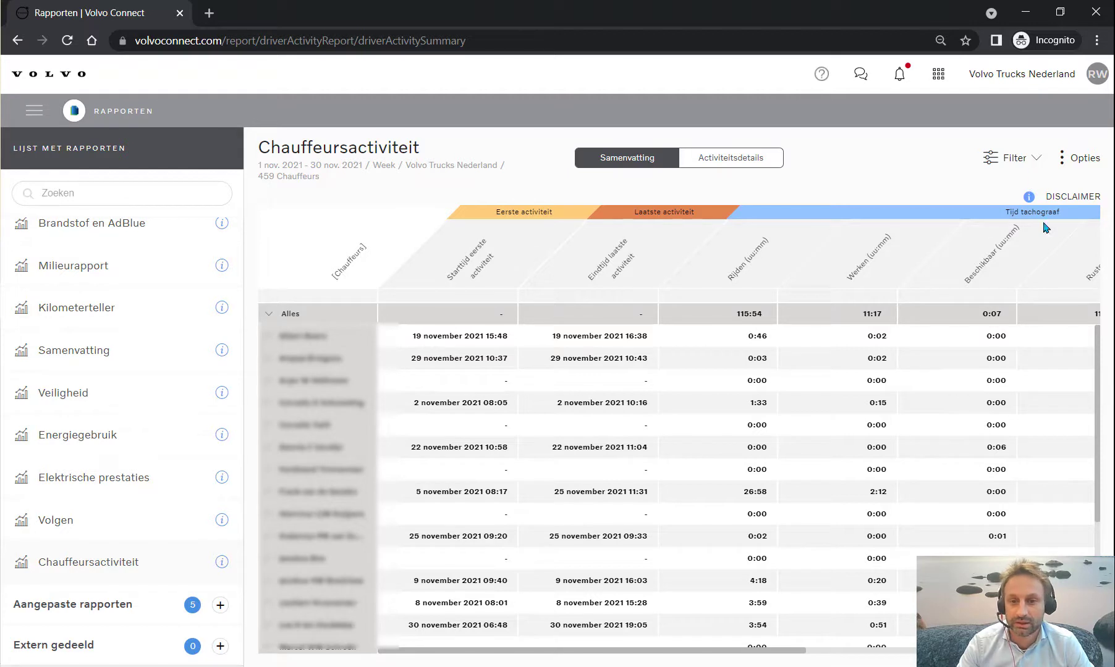
Step: Set the period filter of the driver activity report to Huidige week
{"action": "left_click", "coordinate": [1030, 157]}
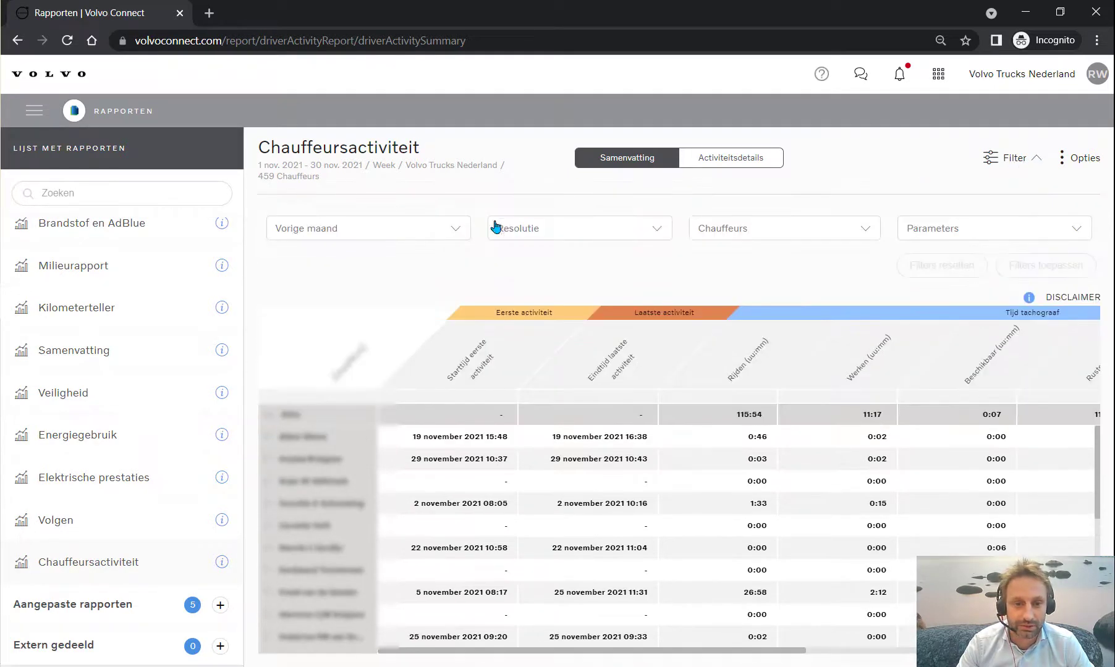
{"action": "left_click", "coordinate": [456, 227]}
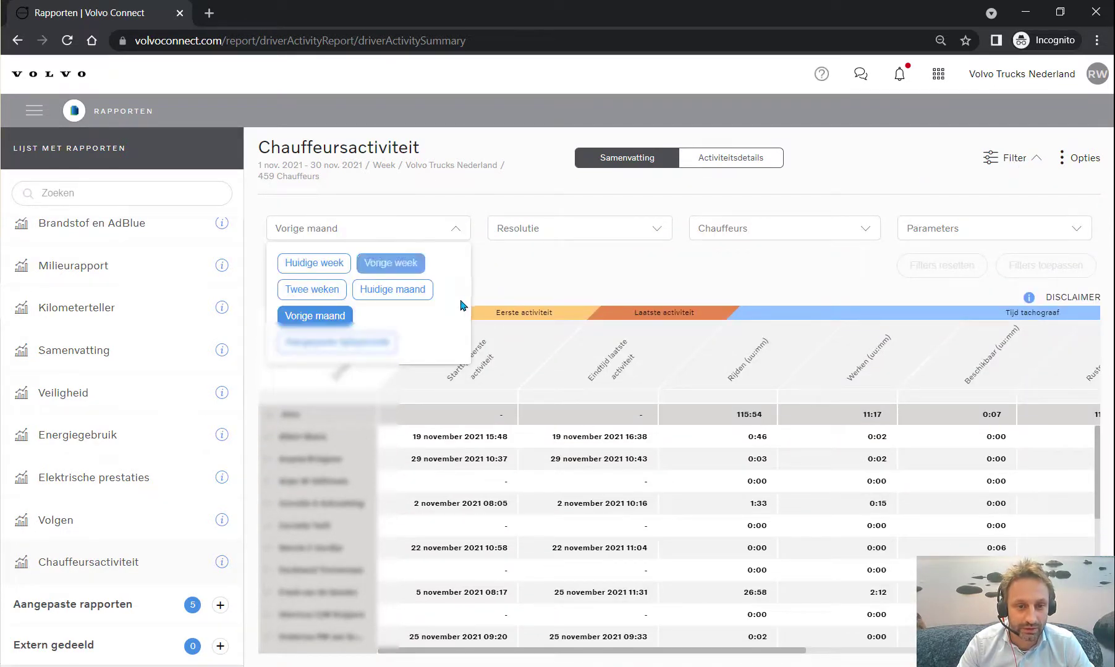
{"action": "left_click", "coordinate": [336, 265]}
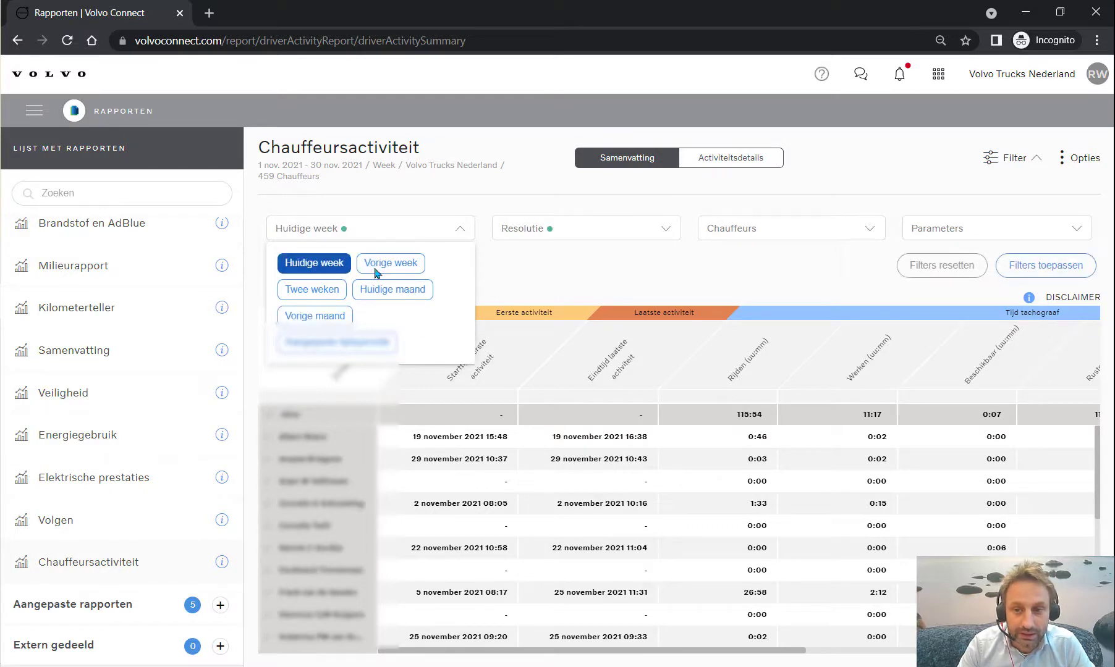
Step: Clear the selected drivers, find one driver by part of the name, select the first match and apply the report filters
{"action": "left_click", "coordinate": [840, 233]}
{"action": "left_click", "coordinate": [717, 364]}
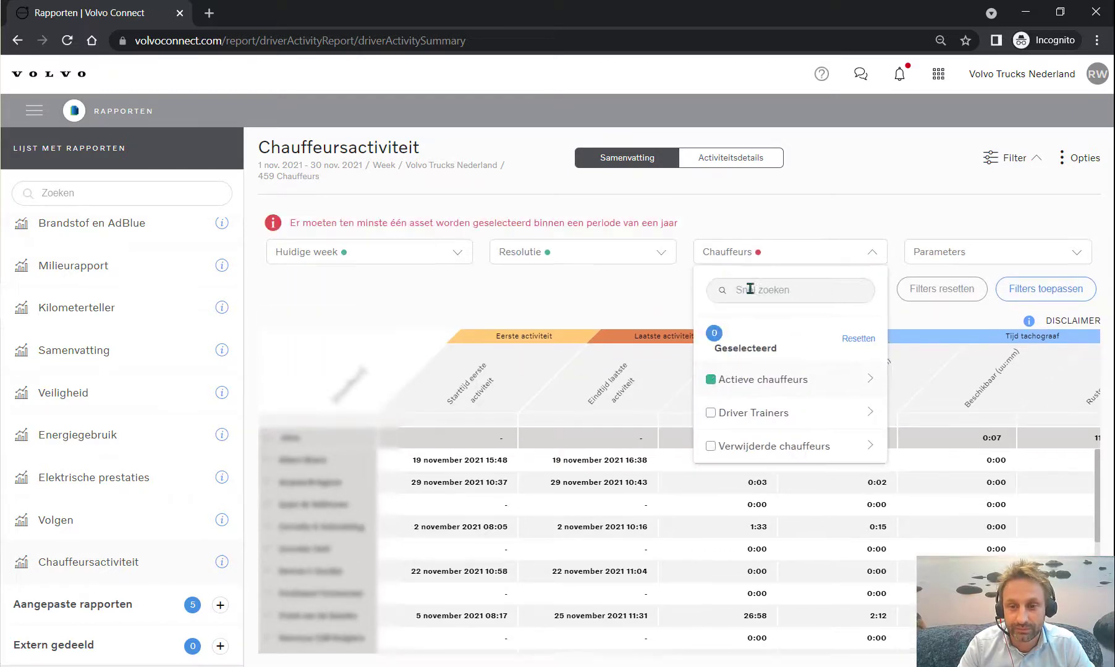
{"action": "left_click", "coordinate": [762, 287]}
{"action": "type", "text": "sn"}
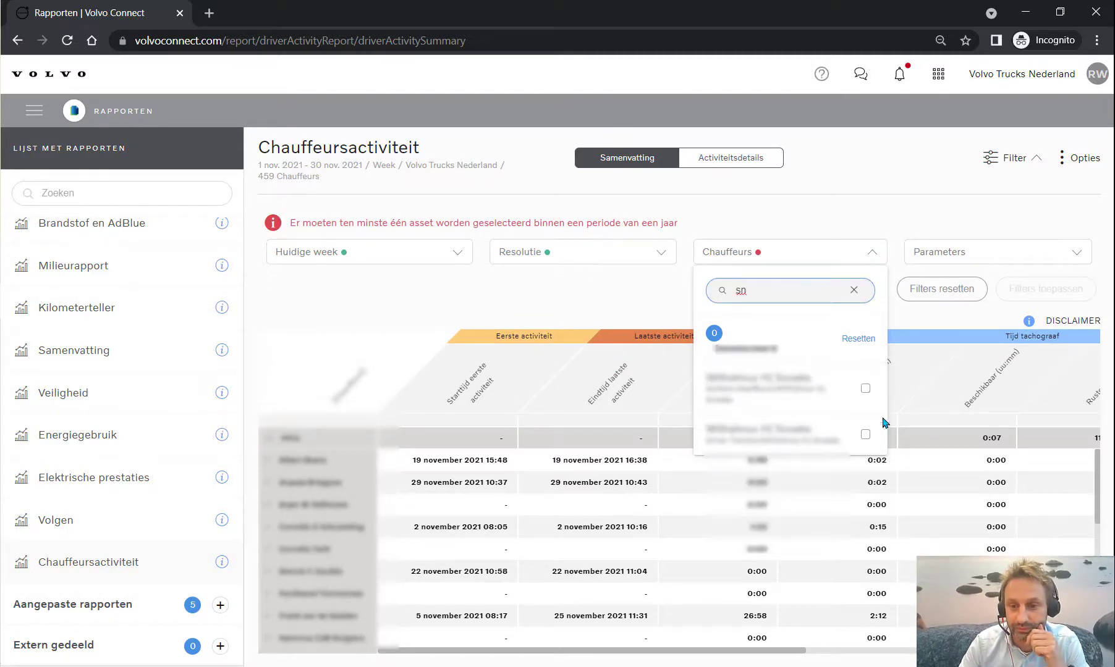
{"action": "left_click", "coordinate": [865, 388]}
{"action": "left_click", "coordinate": [1047, 266]}
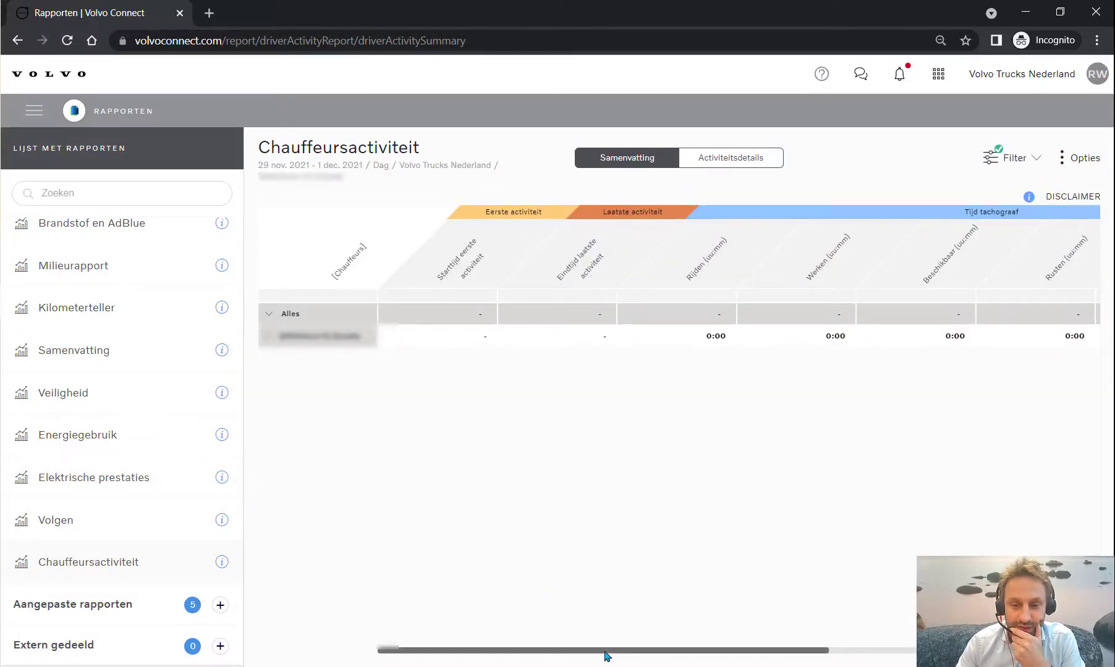
Step: Examine the report's filter parameters under Tijd tachograaf and Eerste activiteit, and expand the driver's row into its separate days
{"action": "left_click_drag", "start_coordinate": [605, 653], "coordinate": [504, 663]}
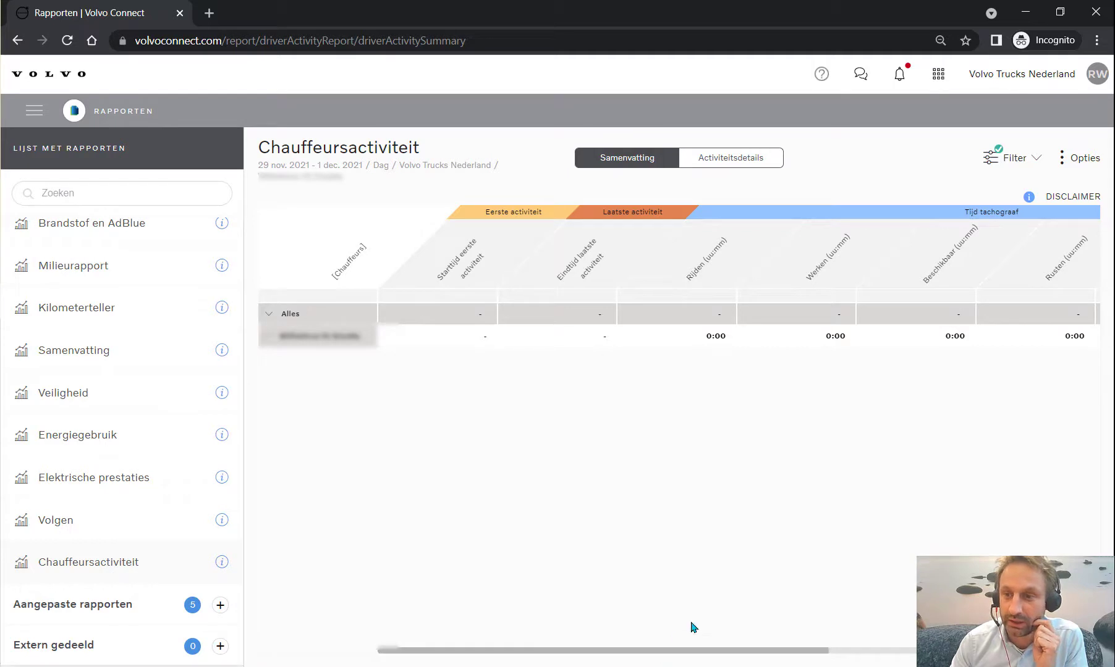
{"action": "mouse_move", "coordinate": [1009, 207]}
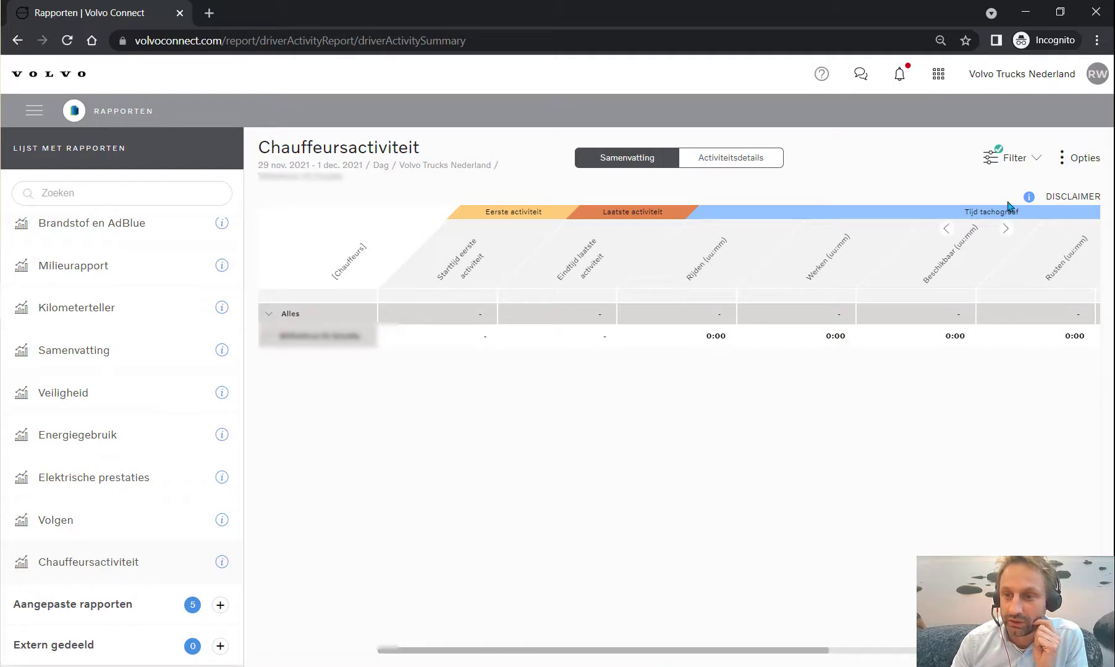
{"action": "left_click", "coordinate": [1040, 159]}
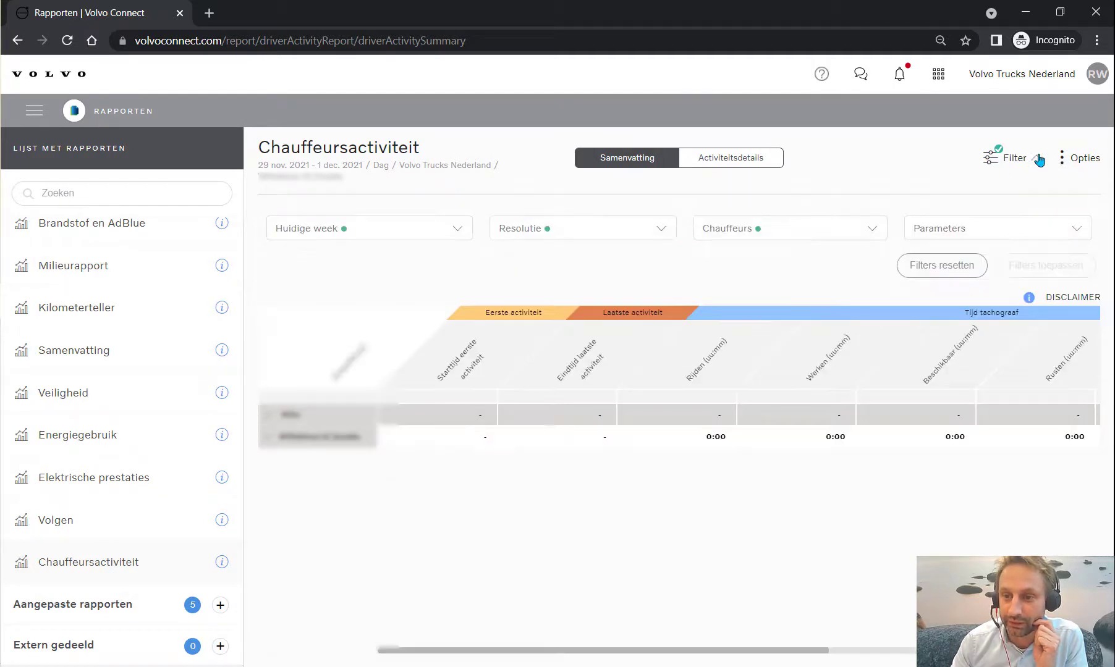
{"action": "left_click", "coordinate": [1021, 230]}
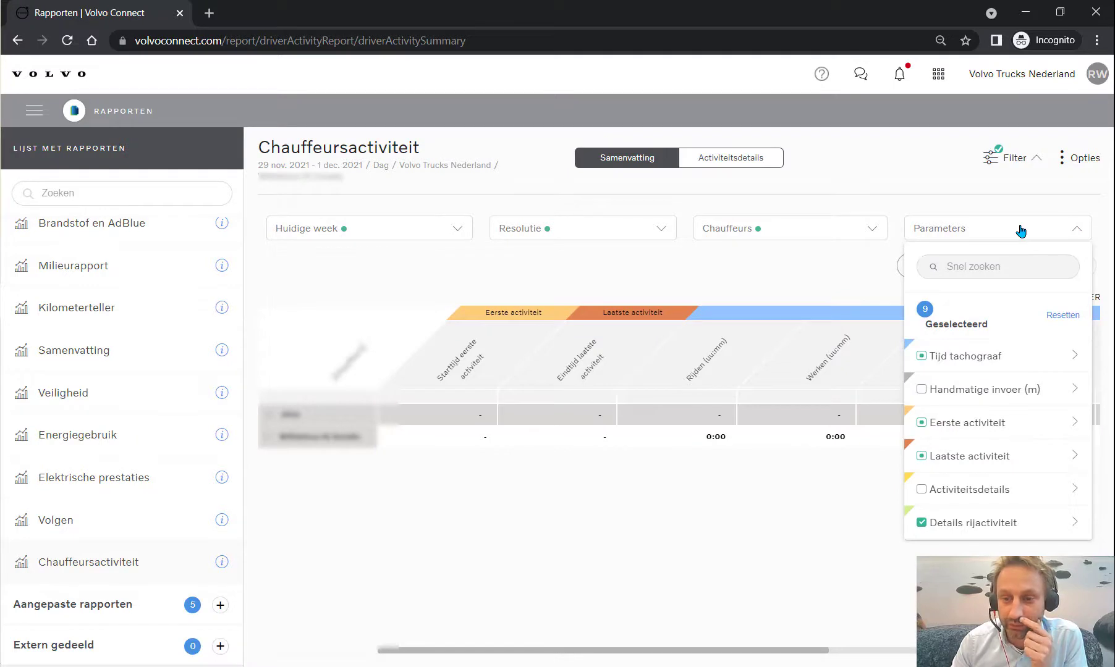
{"action": "left_click", "coordinate": [1065, 357]}
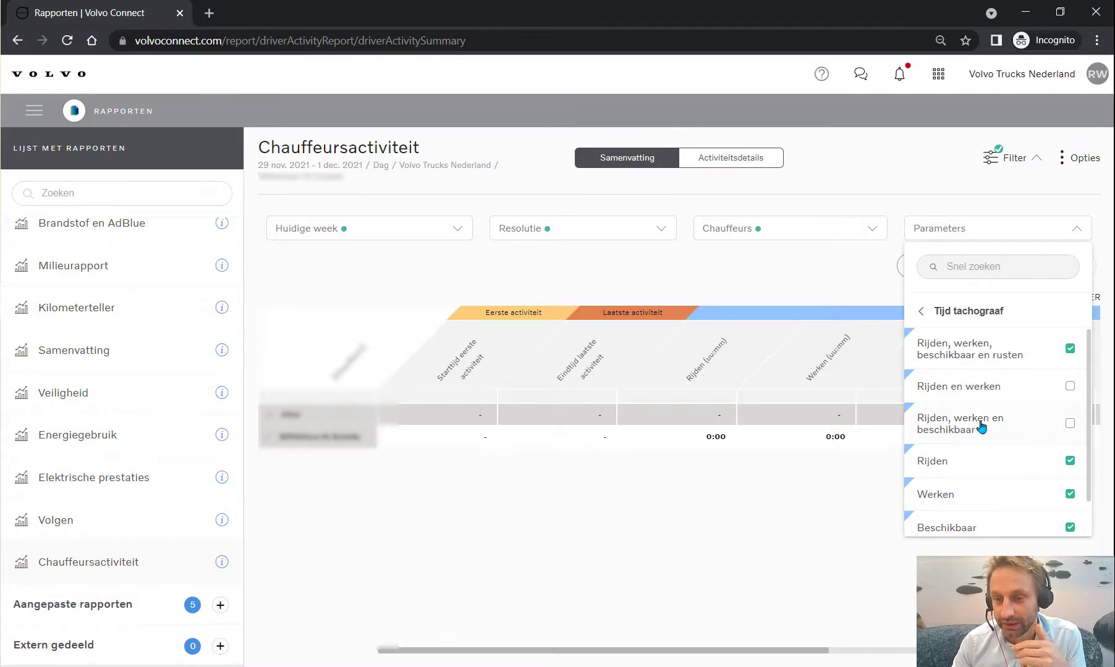
{"action": "left_click", "coordinate": [920, 311]}
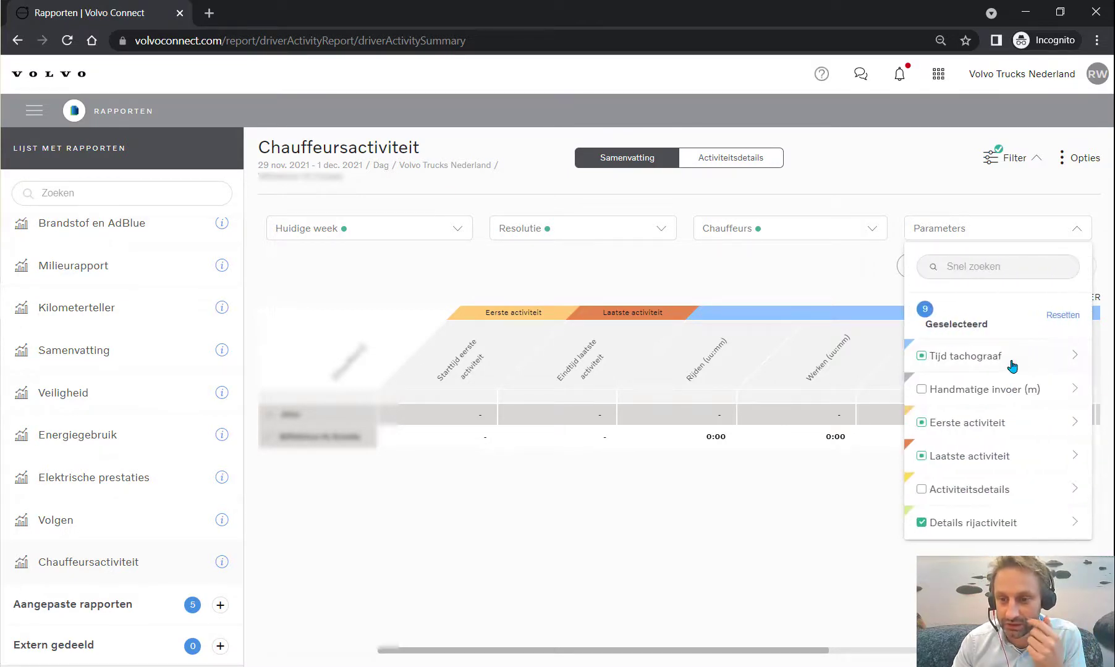
{"action": "left_click", "coordinate": [1058, 424]}
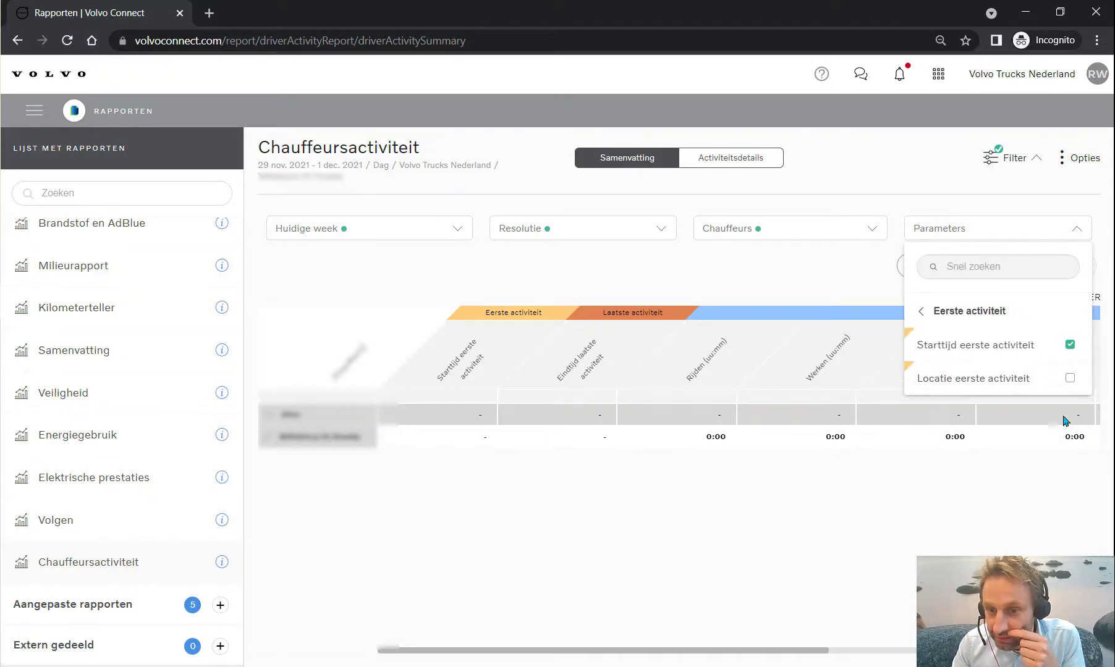
{"action": "left_click", "coordinate": [922, 309]}
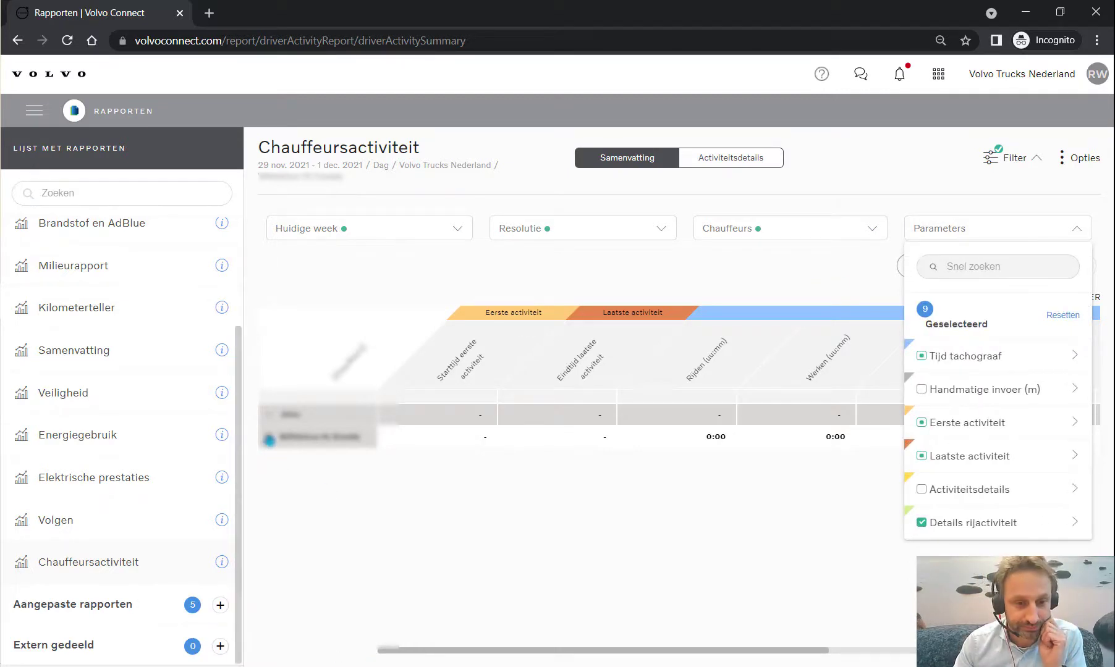
{"action": "left_click", "coordinate": [267, 440]}
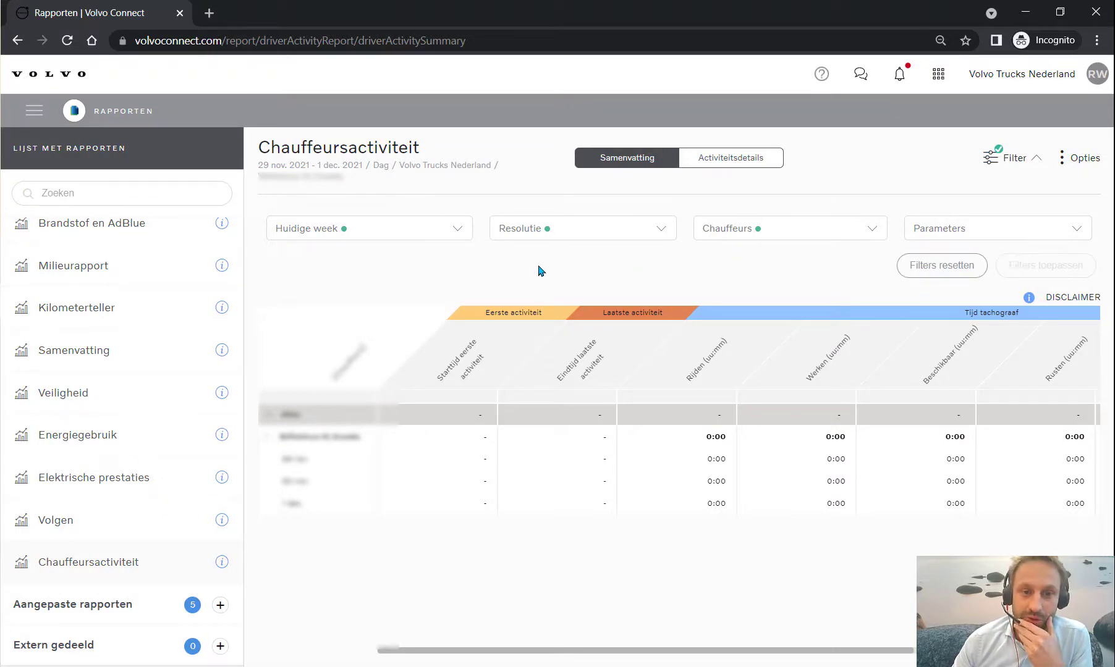
Step: Change the driver activity report's period to Vorige week and apply the filters
{"action": "left_click", "coordinate": [462, 238]}
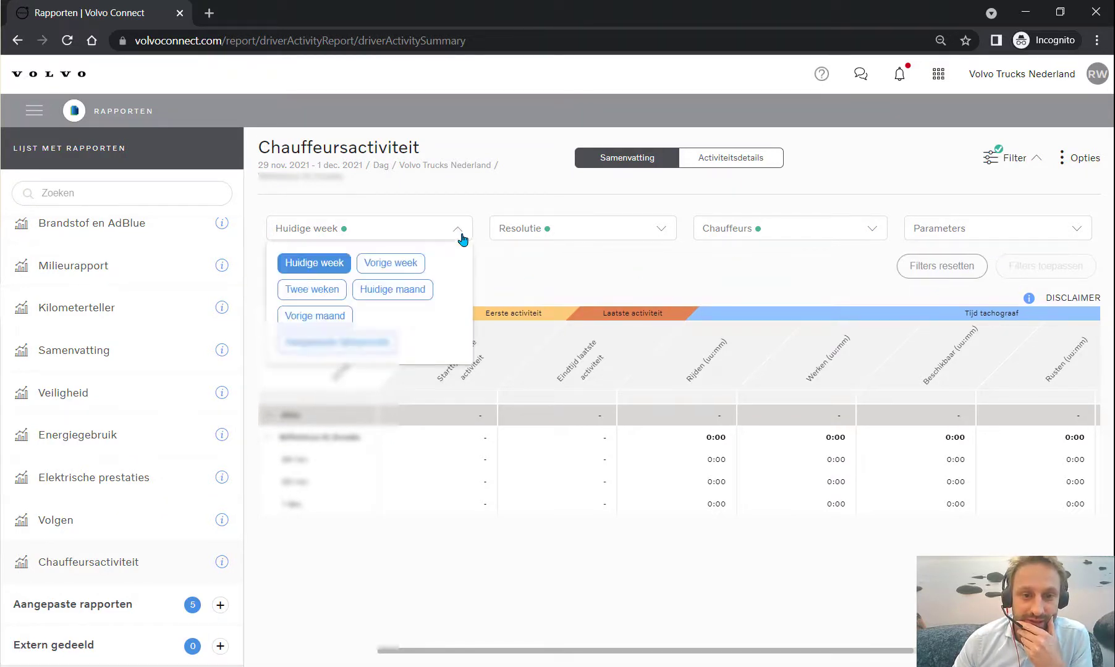
{"action": "left_click", "coordinate": [408, 262]}
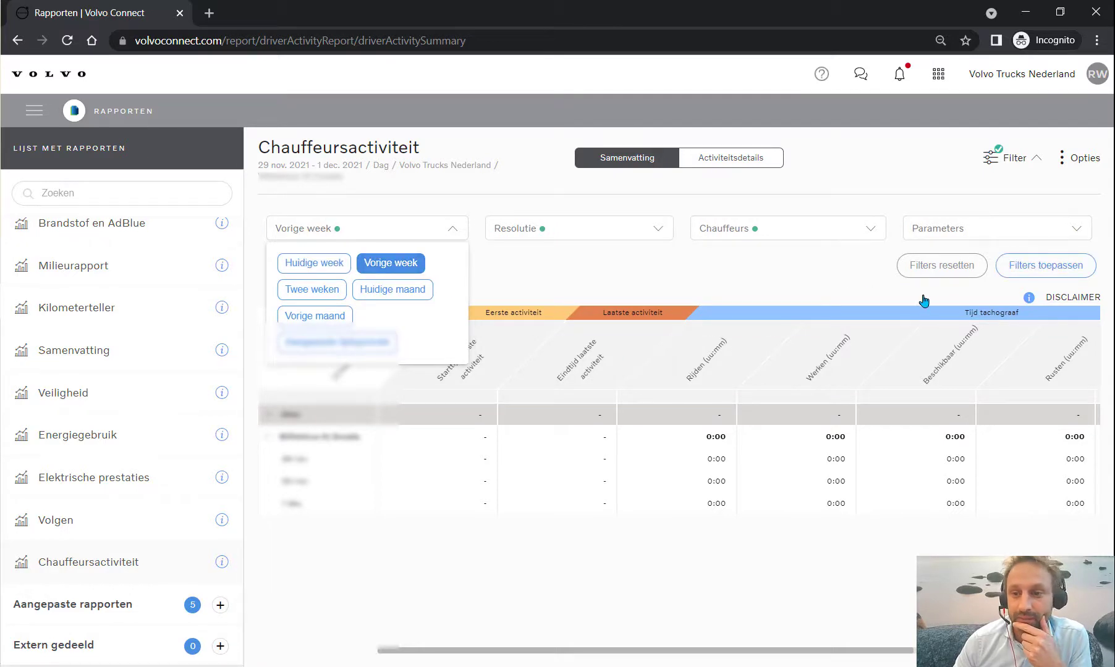
{"action": "left_click", "coordinate": [1019, 267]}
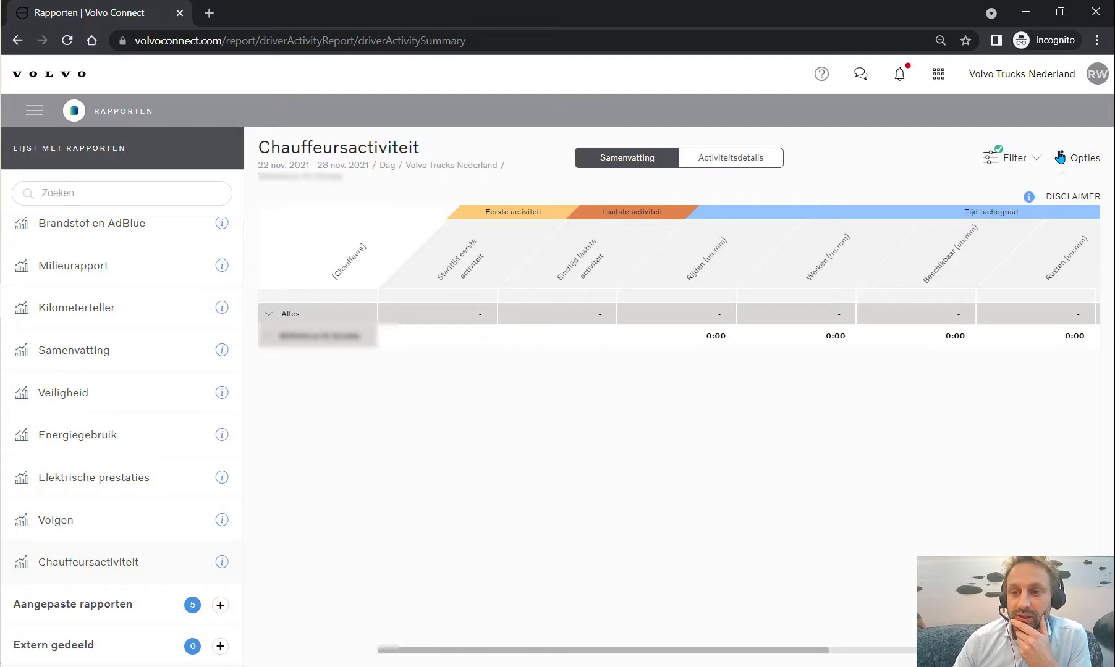
Step: Show the export option of the driver activity report, and return to the dashboard
{"action": "left_click", "coordinate": [1060, 157]}
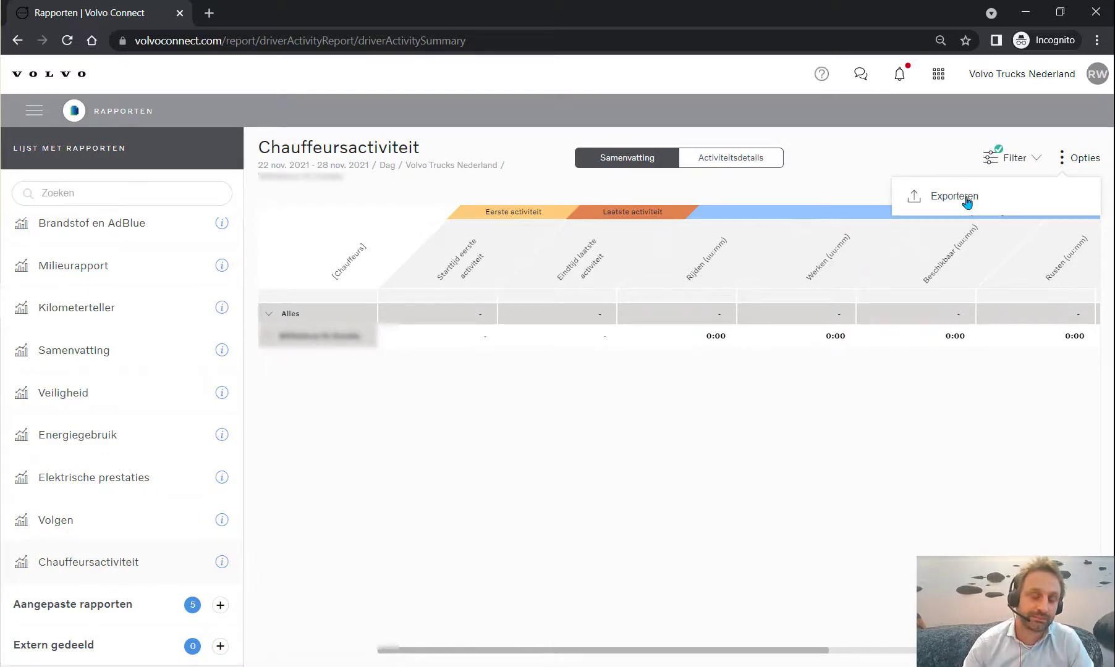
{"action": "left_click", "coordinate": [64, 76]}
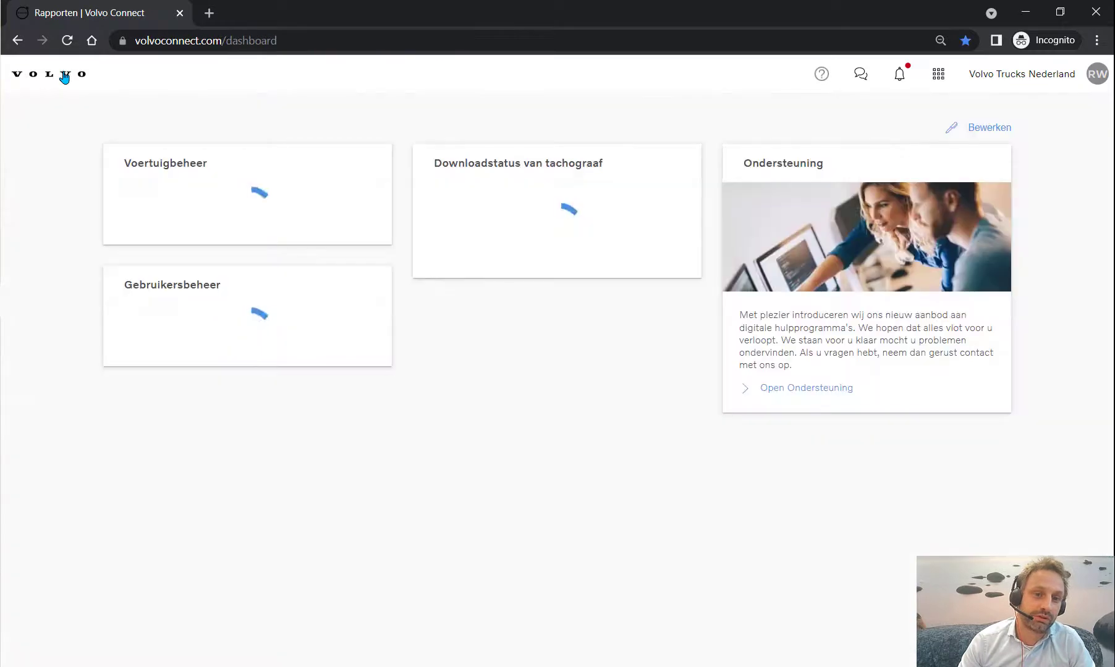